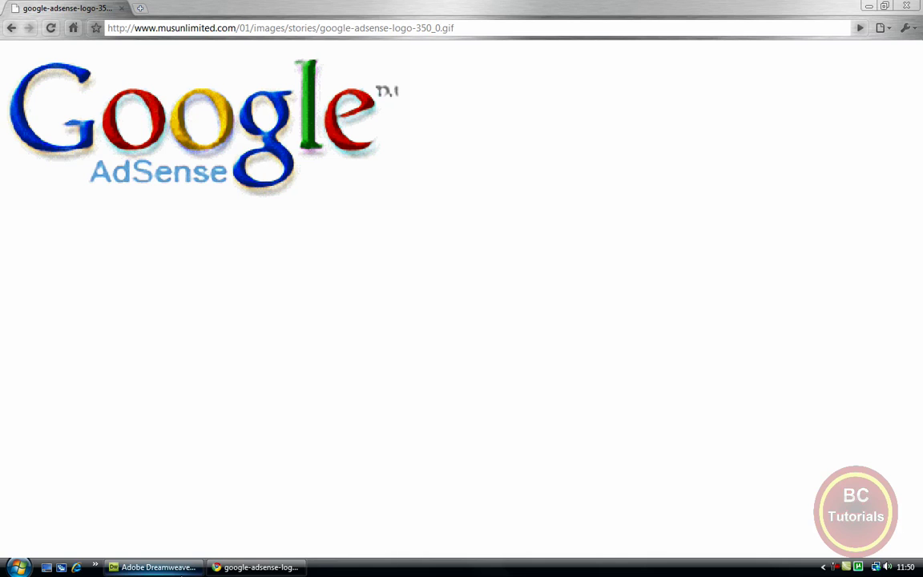
Step: Switch to Dreamweaver and try to open the recent item coverage/index.html
{"action": "left_click", "coordinate": [181, 571]}
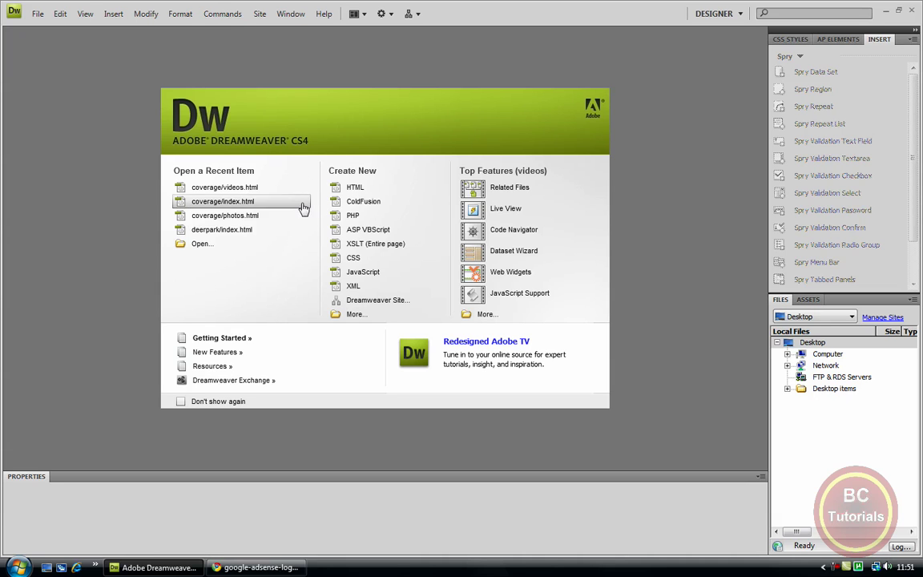
{"action": "left_click", "coordinate": [264, 205]}
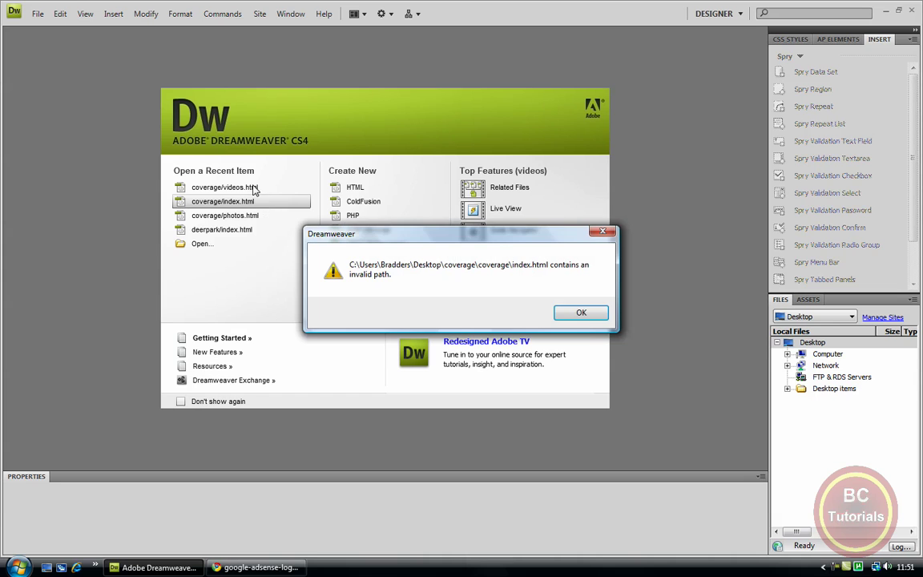
{"action": "left_click", "coordinate": [582, 313]}
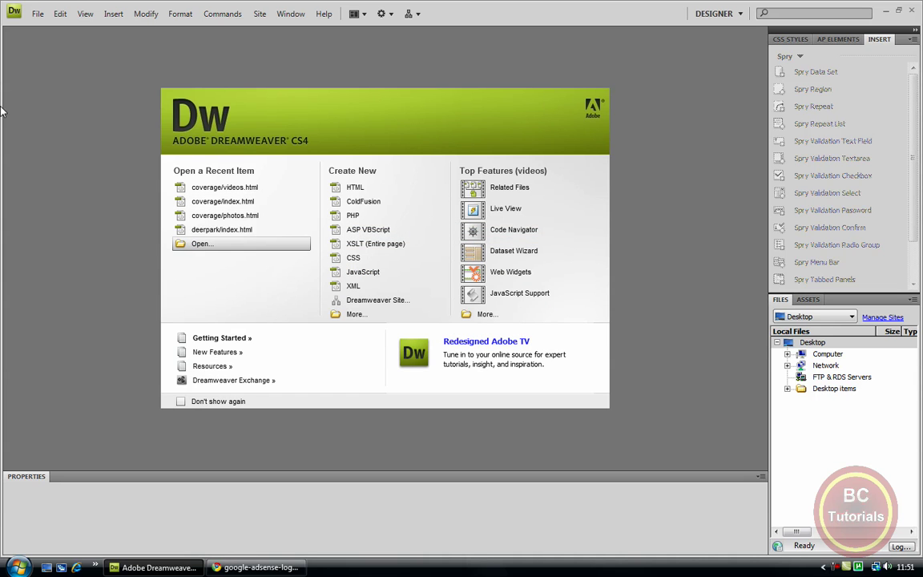
Step: Open index.html from the inner nightlights folder within the Desktop's Dreamweaver folder and view the page
{"action": "left_click", "coordinate": [201, 243]}
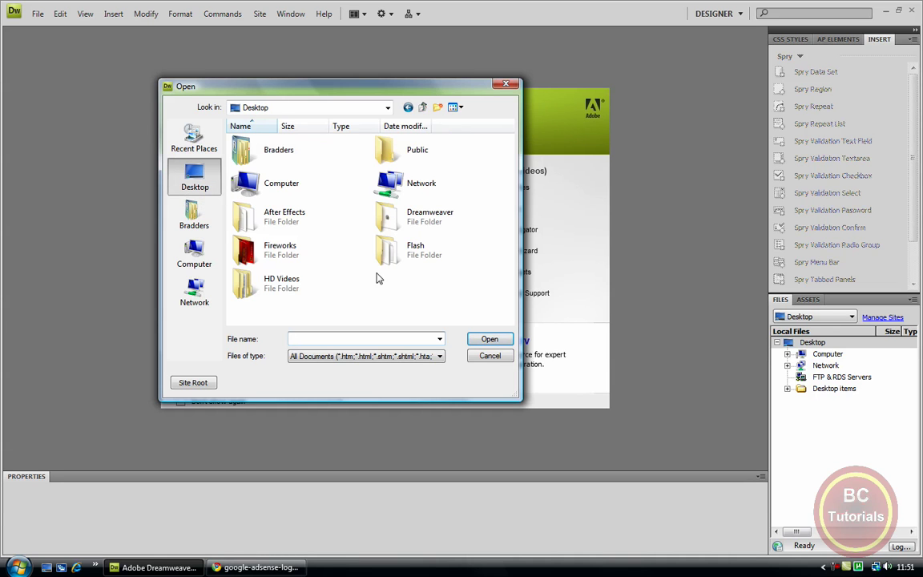
{"action": "double_click", "coordinate": [413, 210]}
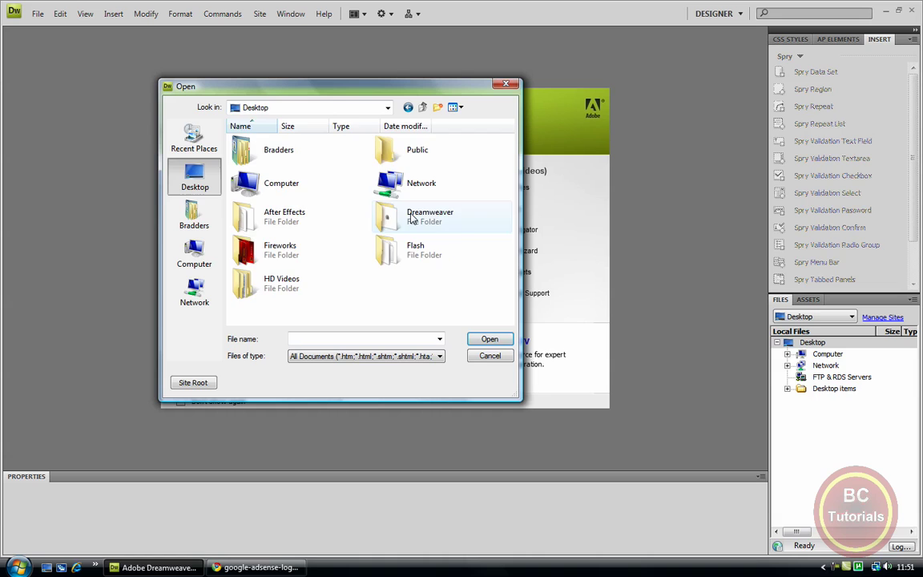
{"action": "double_click", "coordinate": [265, 153]}
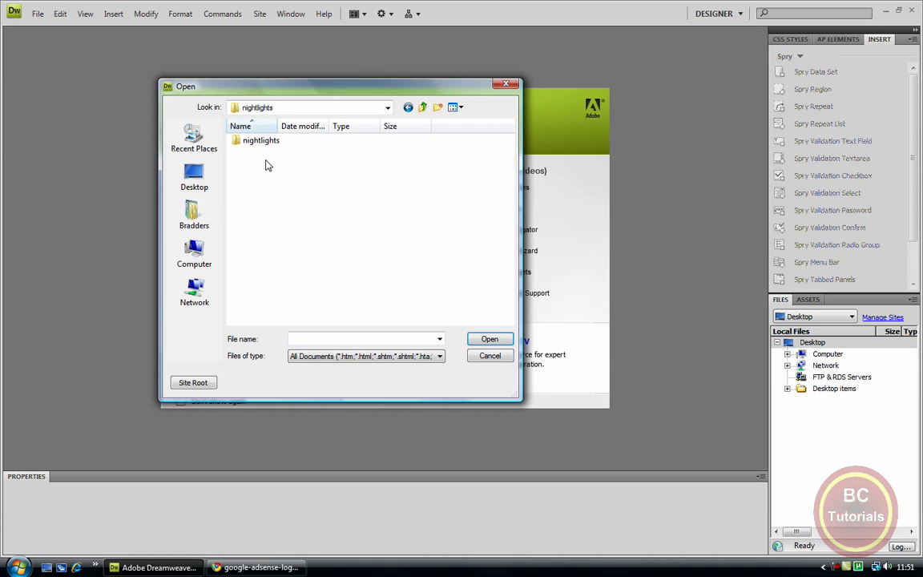
{"action": "double_click", "coordinate": [262, 143]}
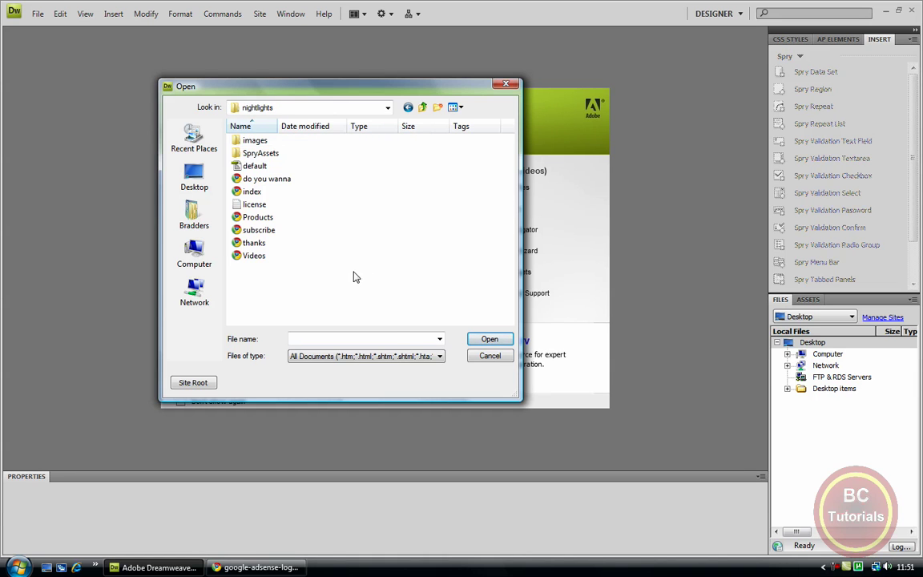
{"action": "left_click", "coordinate": [270, 197]}
{"action": "double_click", "coordinate": [271, 196]}
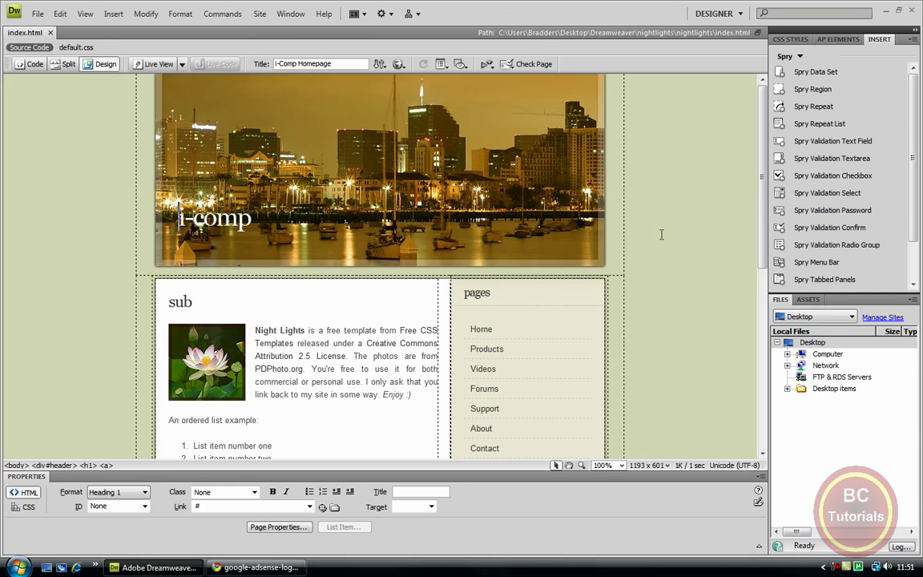
{"action": "scroll", "coordinate": [674, 251], "scroll_direction": "down", "scroll_amount": 3}
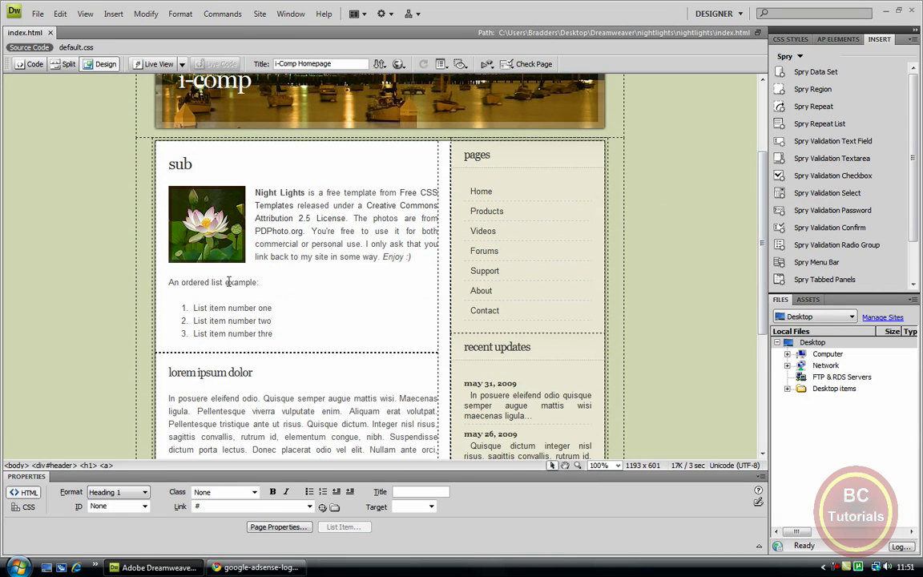
Step: Switch to Chrome, go back to the Google results for the AdSense logo and search for "adsense" instead
{"action": "left_click", "coordinate": [279, 569]}
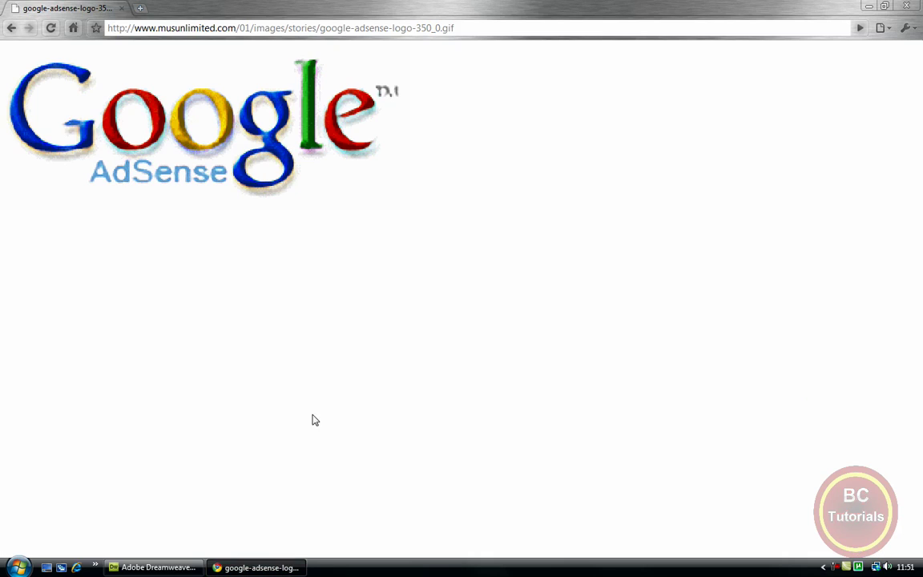
{"action": "left_click", "coordinate": [13, 29]}
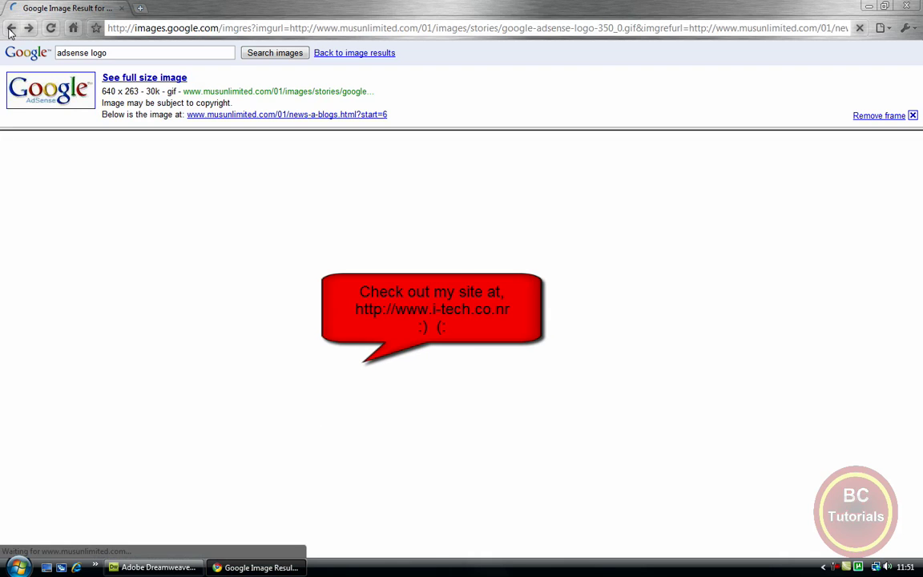
{"action": "left_click", "coordinate": [13, 29]}
{"action": "left_click", "coordinate": [15, 48]}
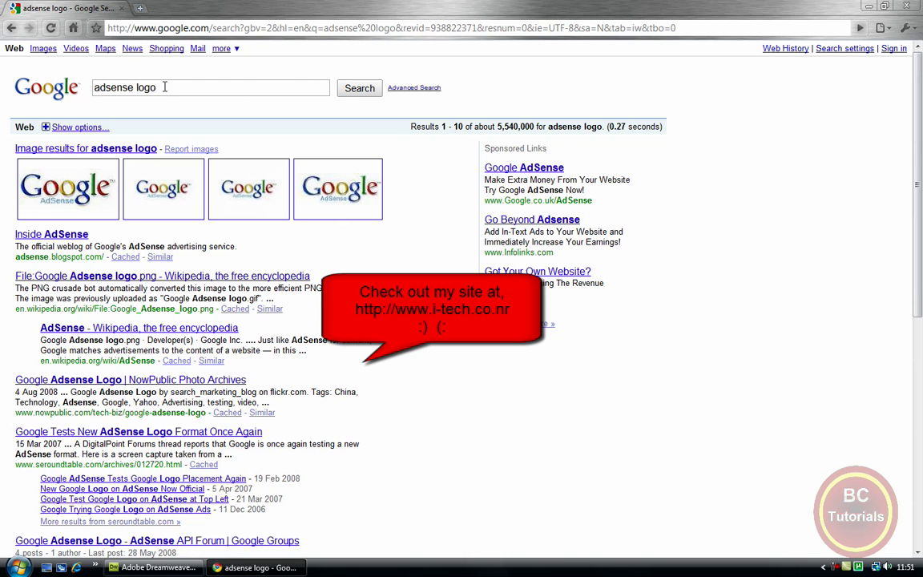
{"action": "left_click_drag", "start_coordinate": [165, 87], "coordinate": [137, 90]}
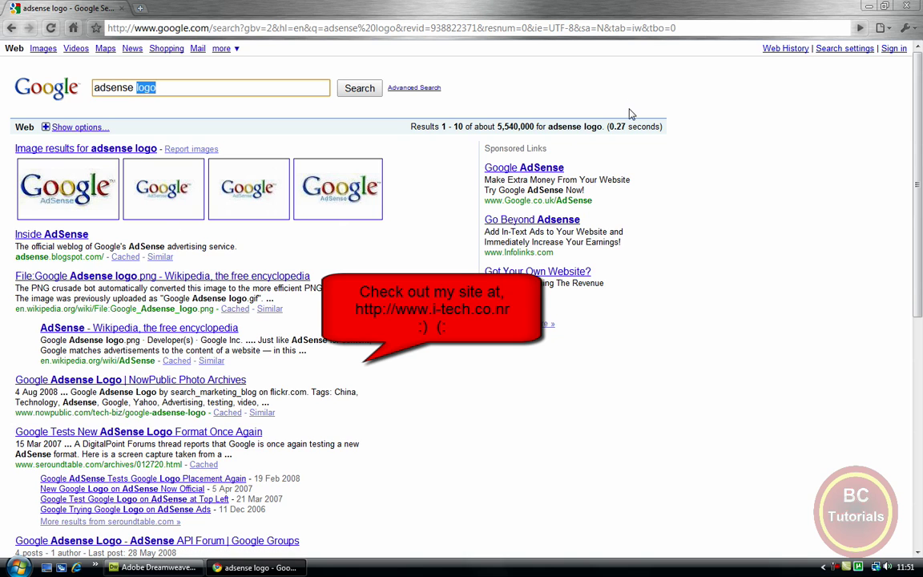
{"action": "key", "text": "BackSpace"}
{"action": "key", "text": "Return"}
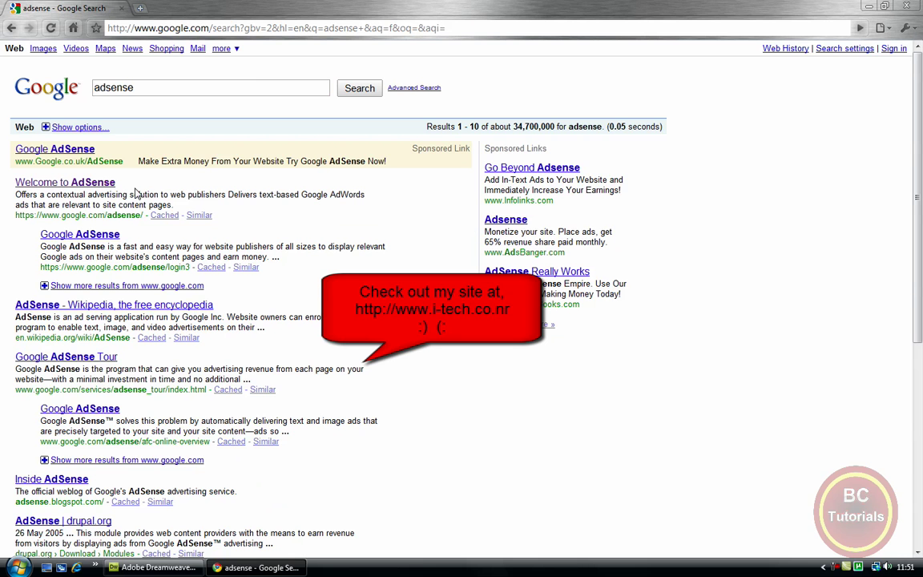
Step: Open the Google AdSense site from the results and start the sign-up application form
{"action": "left_click", "coordinate": [93, 164]}
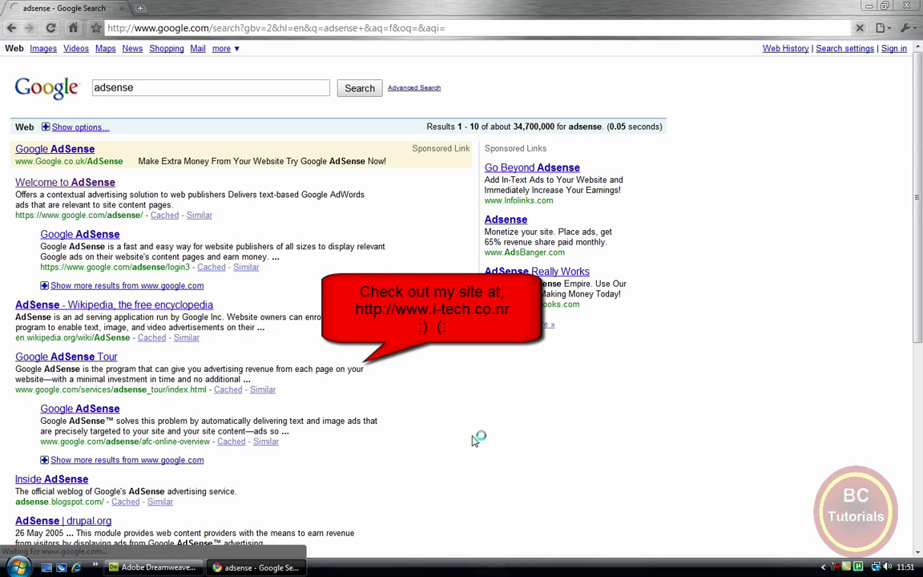
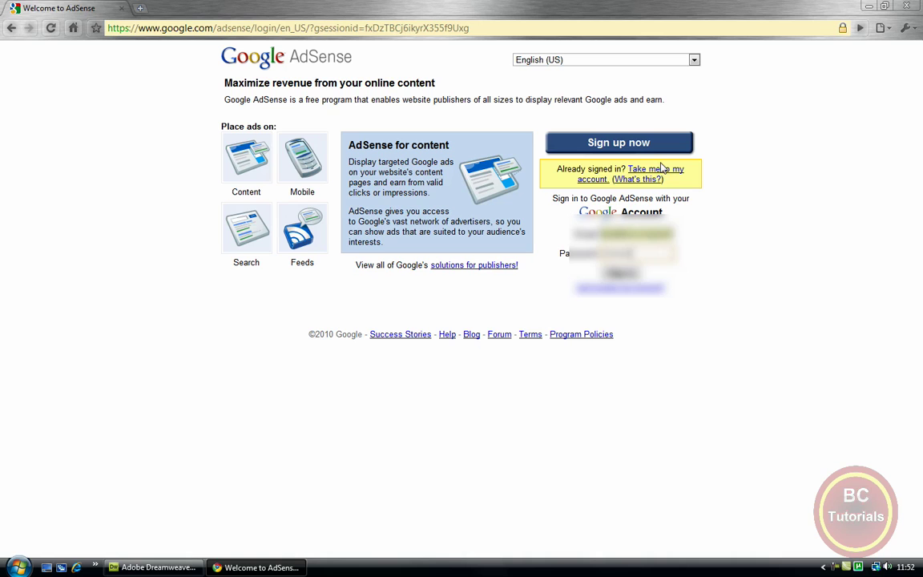
{"action": "left_click", "coordinate": [622, 142]}
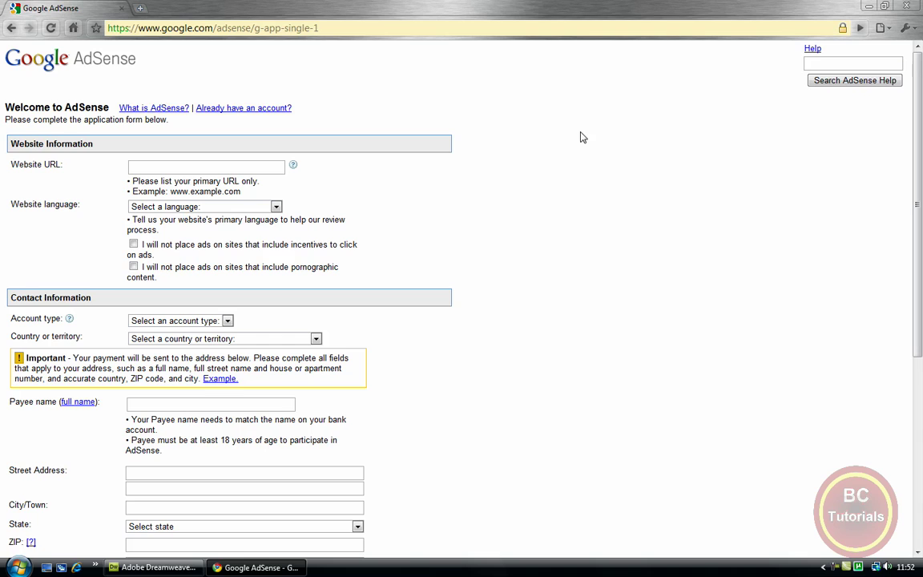
{"action": "left_click", "coordinate": [268, 164]}
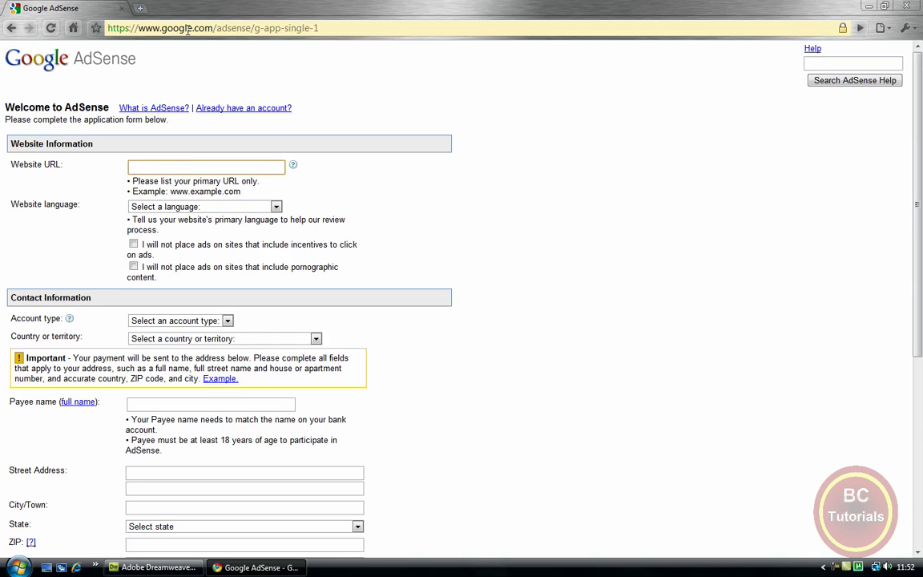
Step: Search for "webs" in a new browser tab and open the Webs free website builder's homepage
{"action": "left_click", "coordinate": [139, 8]}
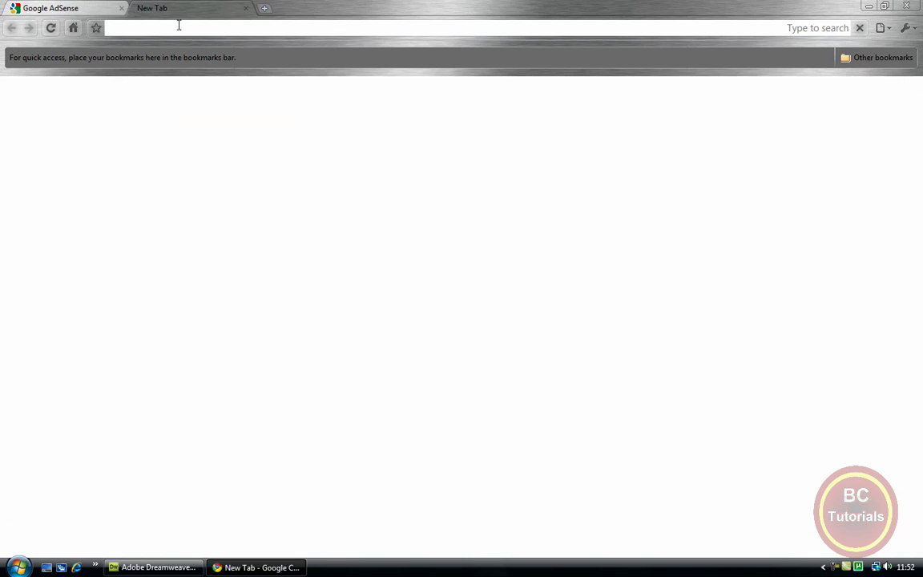
{"action": "type", "text": "web"}
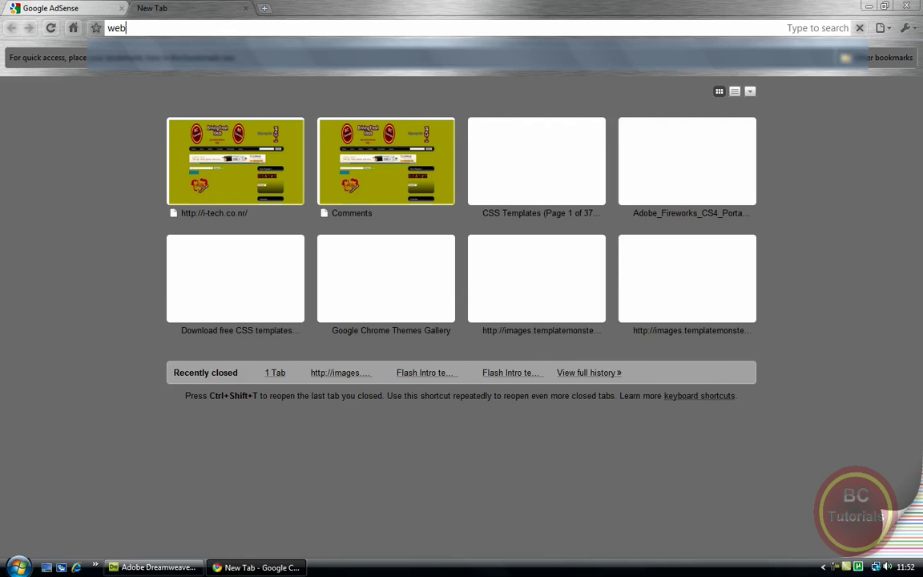
{"action": "type", "text": "s"}
{"action": "key", "text": "Return"}
{"action": "left_click", "coordinate": [344, 29]}
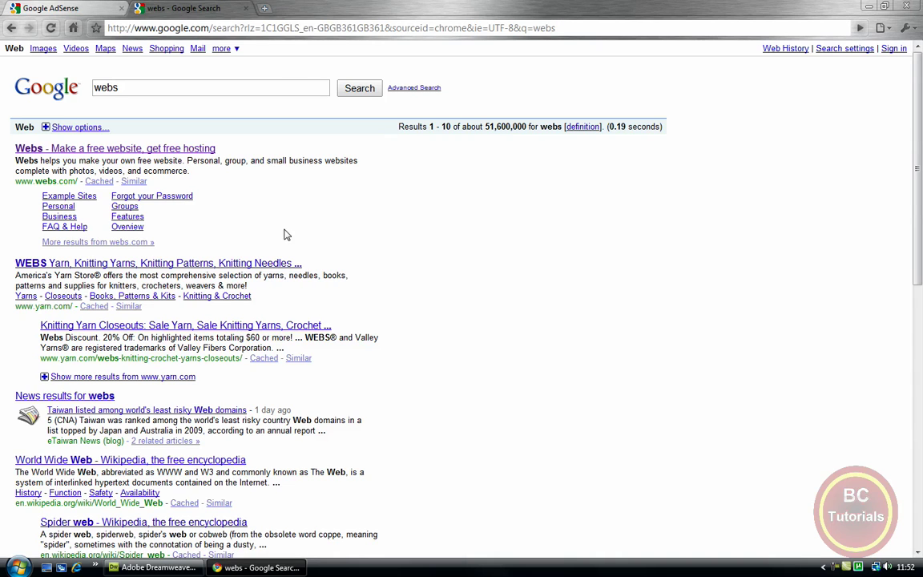
{"action": "left_click", "coordinate": [173, 150]}
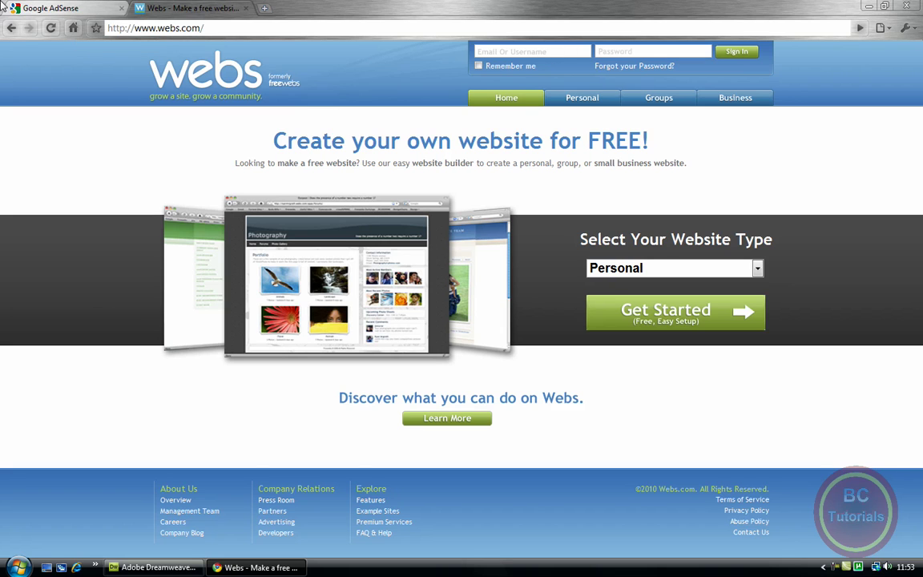
{"action": "left_click", "coordinate": [56, 8]}
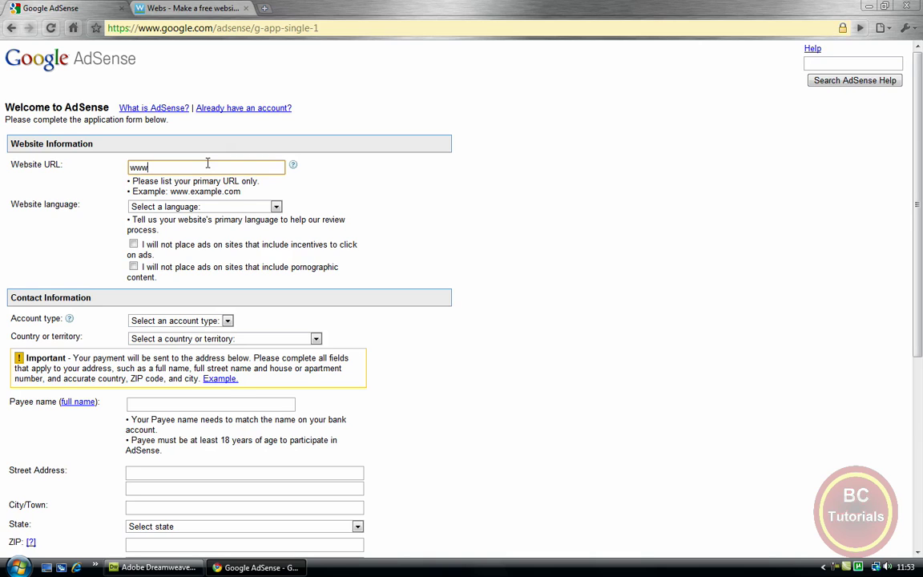
{"action": "type", "text": "i-tech.co.nr"}
{"action": "left_click", "coordinate": [161, 207]}
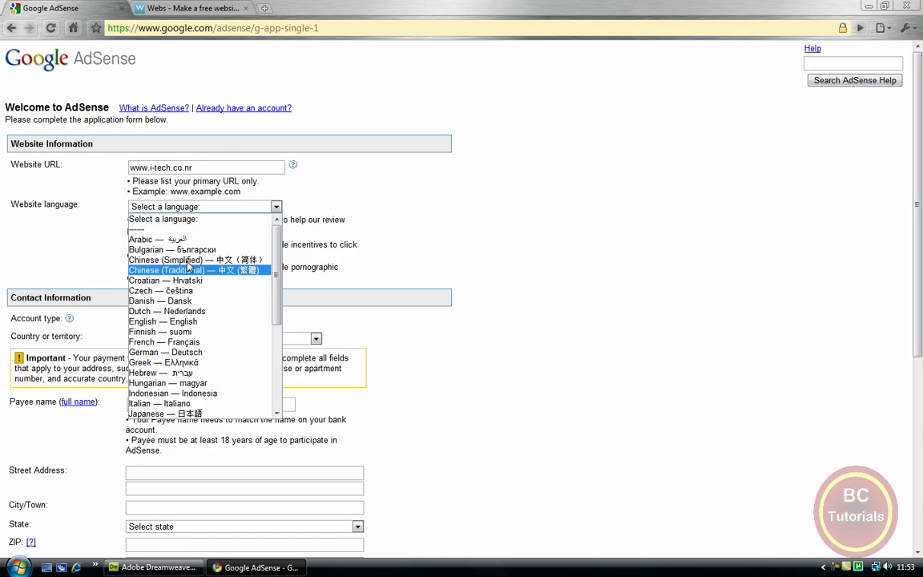
{"action": "left_click", "coordinate": [189, 322]}
Step: Set the account type to Individual and the country or territory to United Kingdom
{"action": "left_click", "coordinate": [213, 322]}
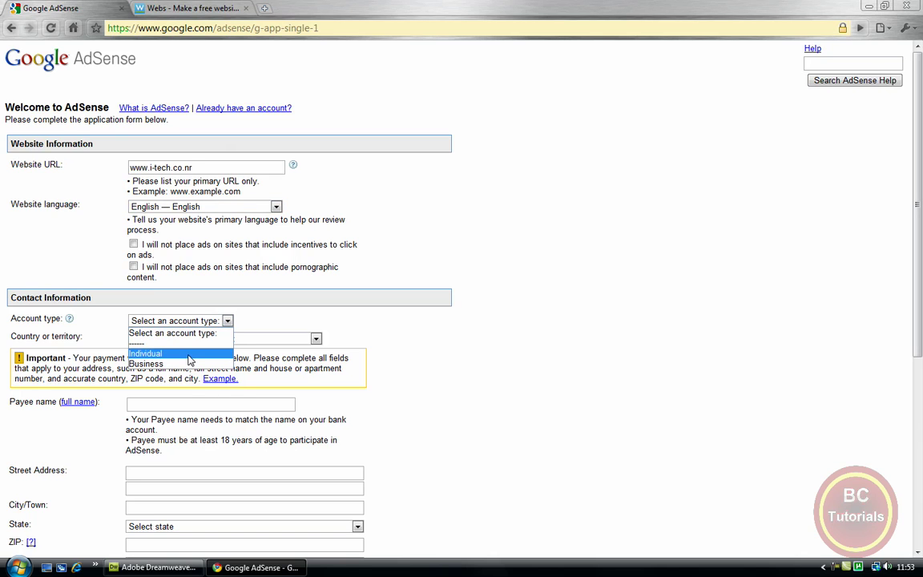
{"action": "left_click", "coordinate": [190, 355]}
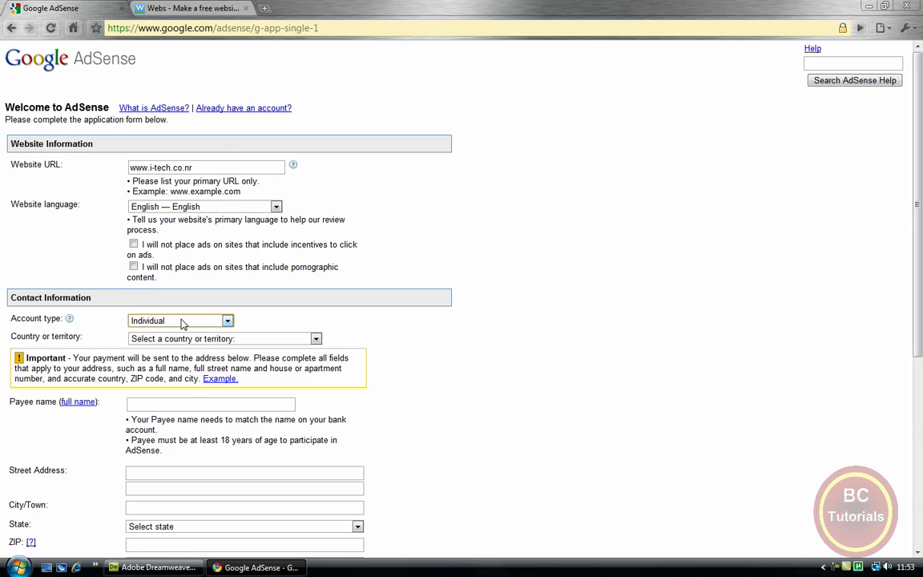
{"action": "left_click", "coordinate": [181, 321]}
{"action": "left_click", "coordinate": [469, 377]}
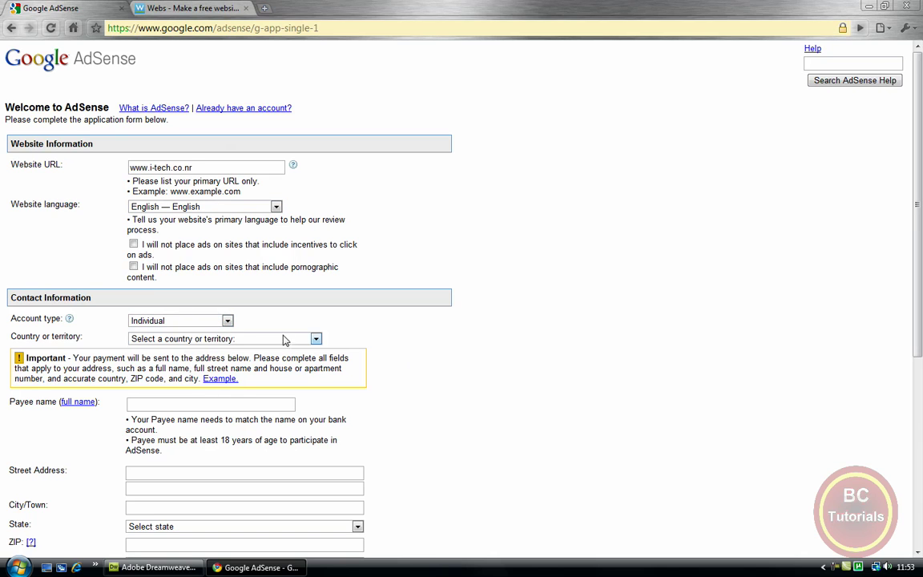
{"action": "left_click", "coordinate": [285, 340]}
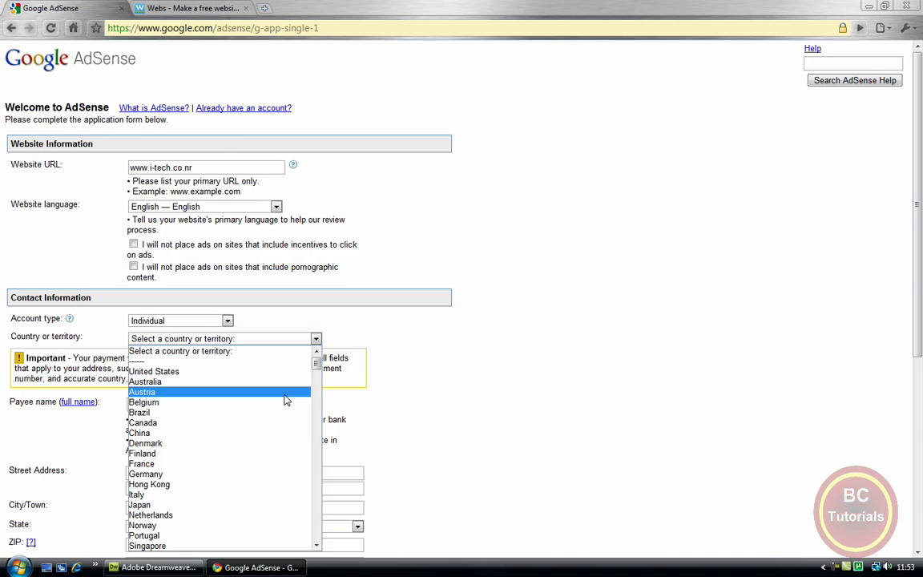
{"action": "scroll", "coordinate": [280, 409], "scroll_direction": "down", "scroll_amount": 10}
{"action": "scroll", "coordinate": [280, 409], "scroll_direction": "up", "scroll_amount": 10}
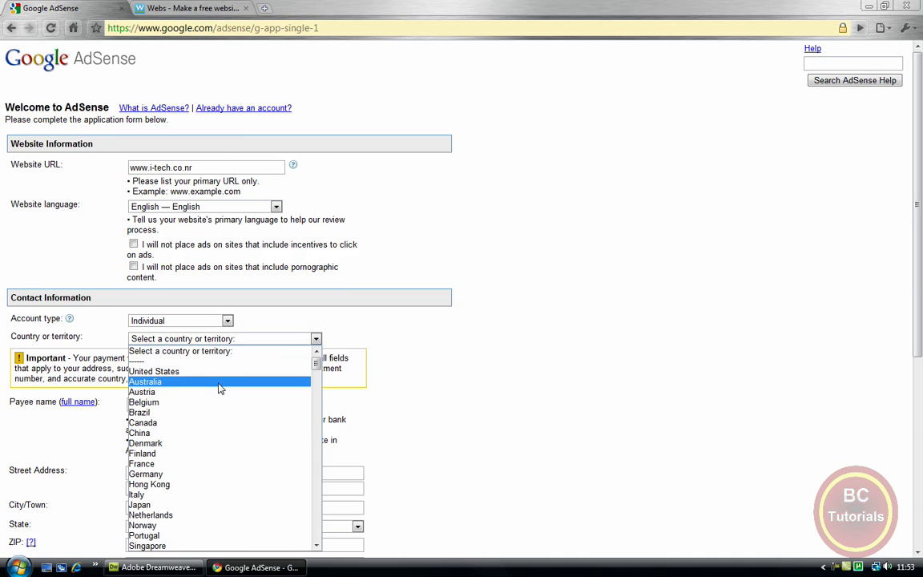
{"action": "scroll", "coordinate": [233, 389], "scroll_direction": "down", "scroll_amount": 20}
{"action": "scroll", "coordinate": [245, 383], "scroll_direction": "down", "scroll_amount": 20}
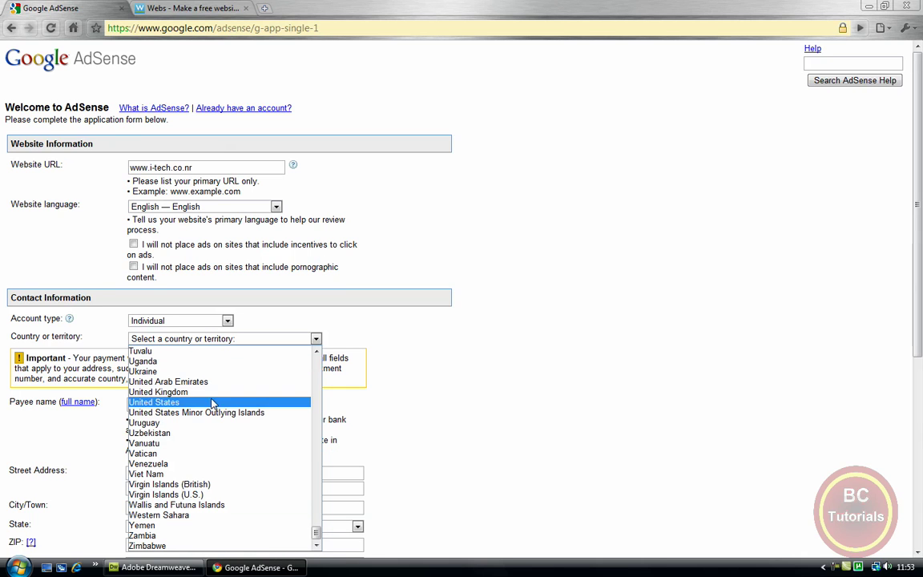
{"action": "left_click", "coordinate": [182, 392]}
Step: Fill in the payee name, the first street address line and the phone number with placeholder text
{"action": "left_click", "coordinate": [191, 409]}
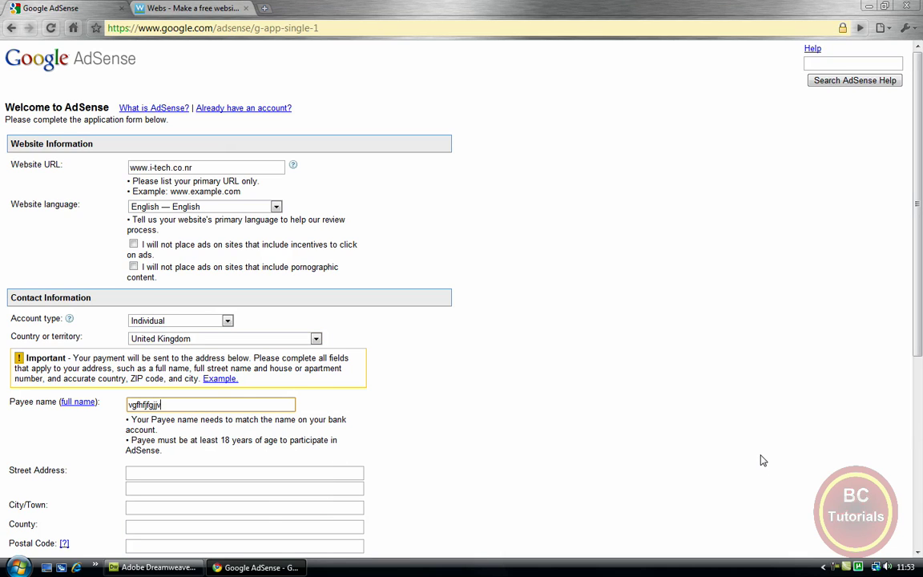
{"action": "scroll", "coordinate": [221, 333], "scroll_direction": "down", "scroll_amount": 3}
{"action": "left_click", "coordinate": [226, 345]}
{"action": "type", "text": "bgh"}
{"action": "scroll", "coordinate": [227, 358], "scroll_direction": "down", "scroll_amount": 4}
{"action": "left_click", "coordinate": [200, 337]}
{"action": "type", "text": "b"}
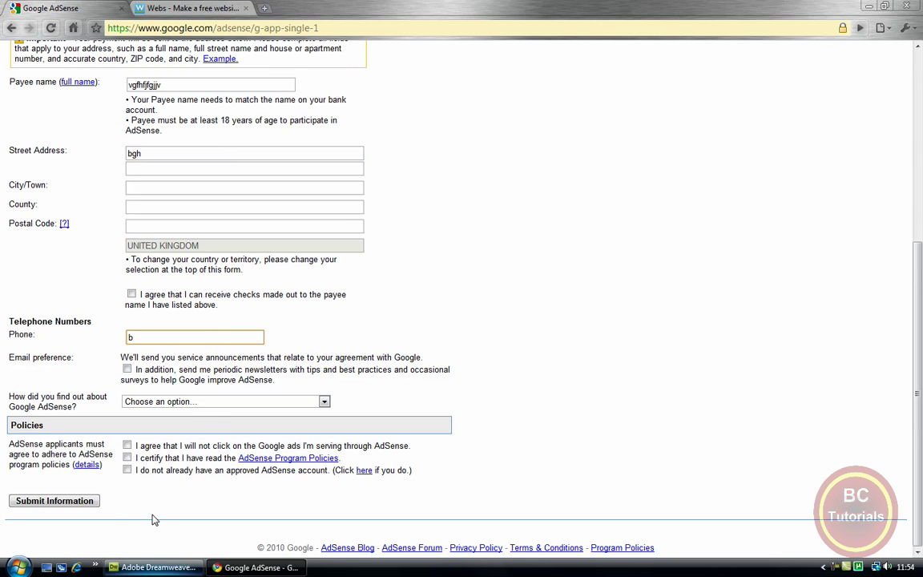
Step: Leave the application form and go back to the AdSense welcome page
{"action": "left_click", "coordinate": [133, 451]}
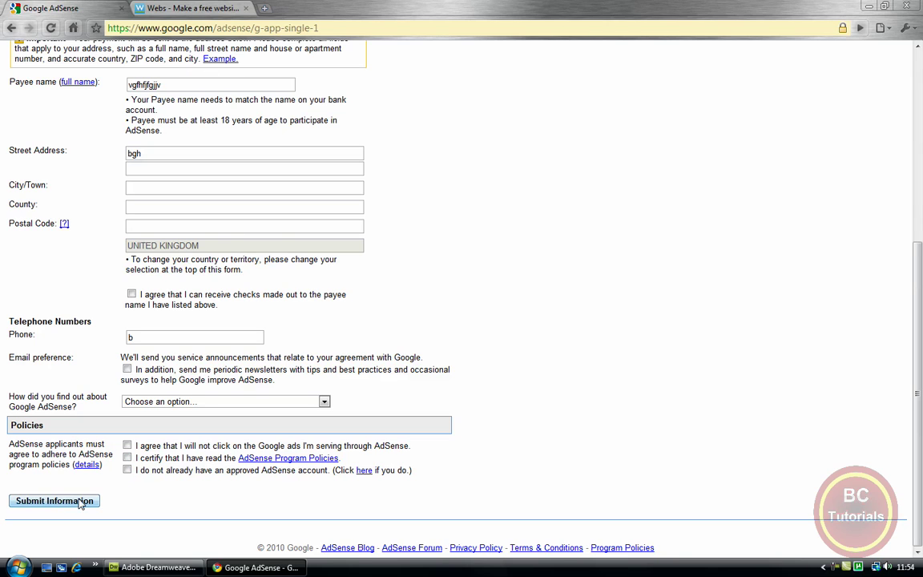
{"action": "left_click", "coordinate": [30, 502]}
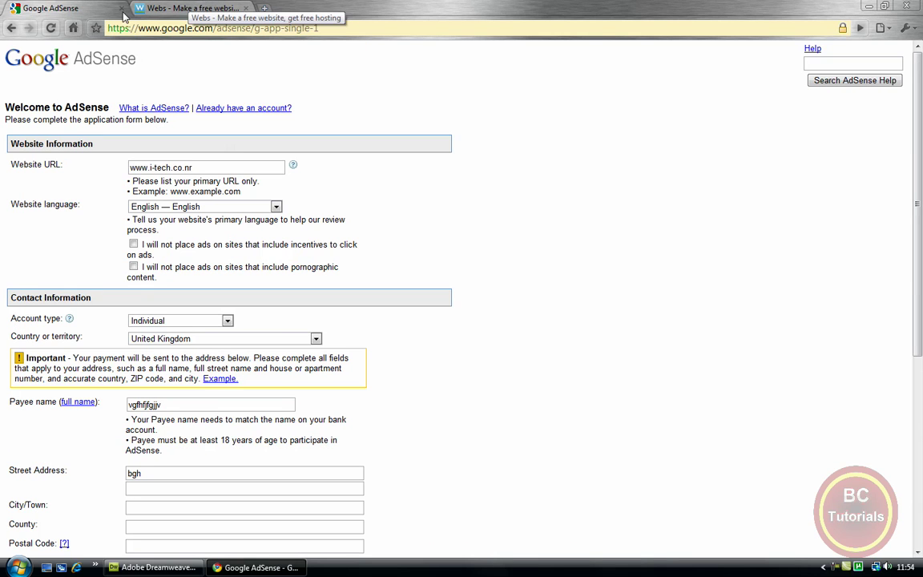
{"action": "left_click", "coordinate": [11, 28]}
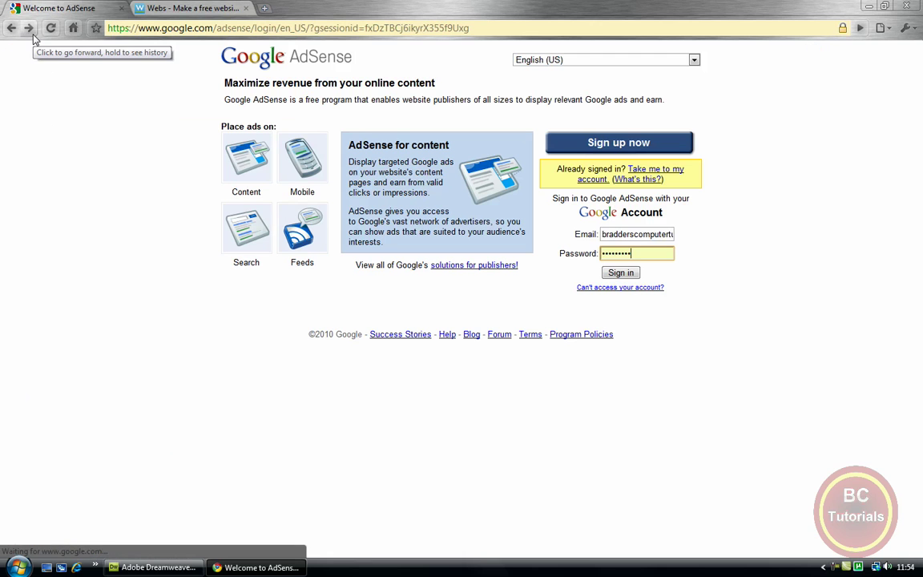
Step: Sign in to the existing AdSense account and start setting up a new AdSense for Search unit
{"action": "left_click", "coordinate": [625, 272]}
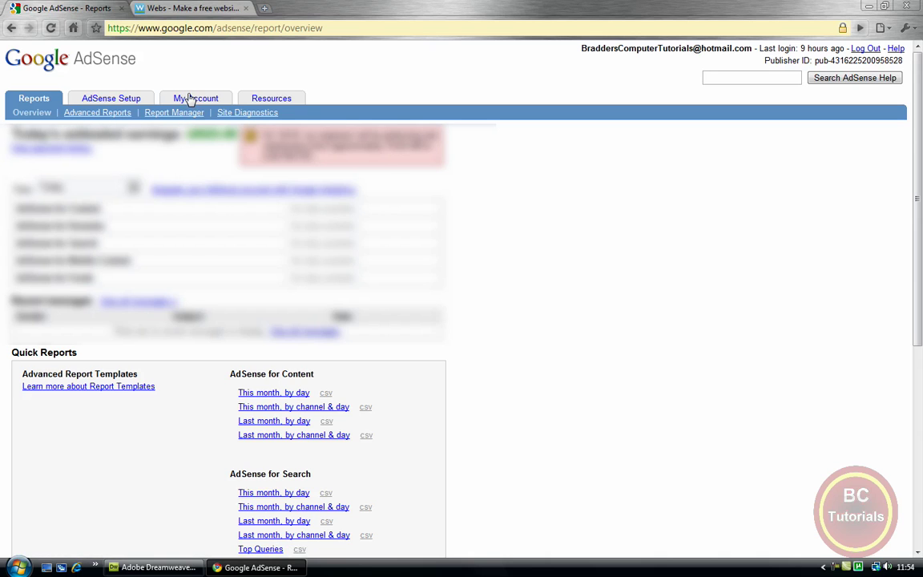
{"action": "left_click", "coordinate": [124, 97]}
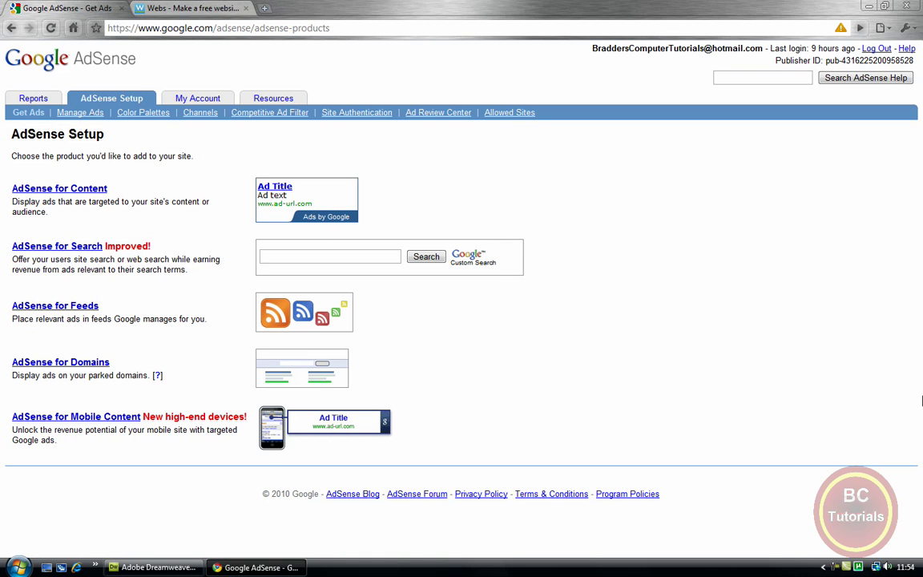
{"action": "left_click", "coordinate": [76, 248]}
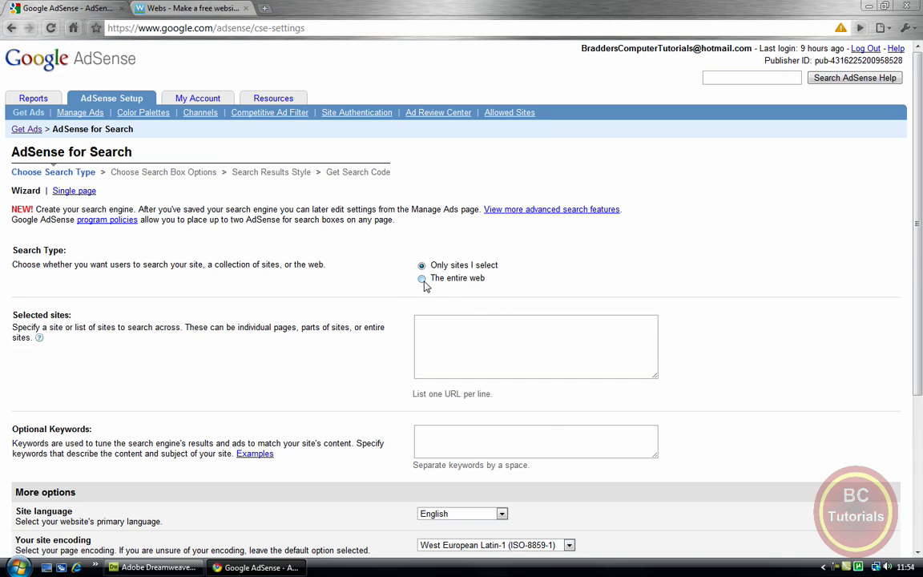
Step: Set the search type to the entire web and enter the optional keywords "youtube itech63 subscribe"
{"action": "left_click", "coordinate": [422, 279]}
{"action": "scroll", "coordinate": [481, 281], "scroll_direction": "down", "scroll_amount": 1}
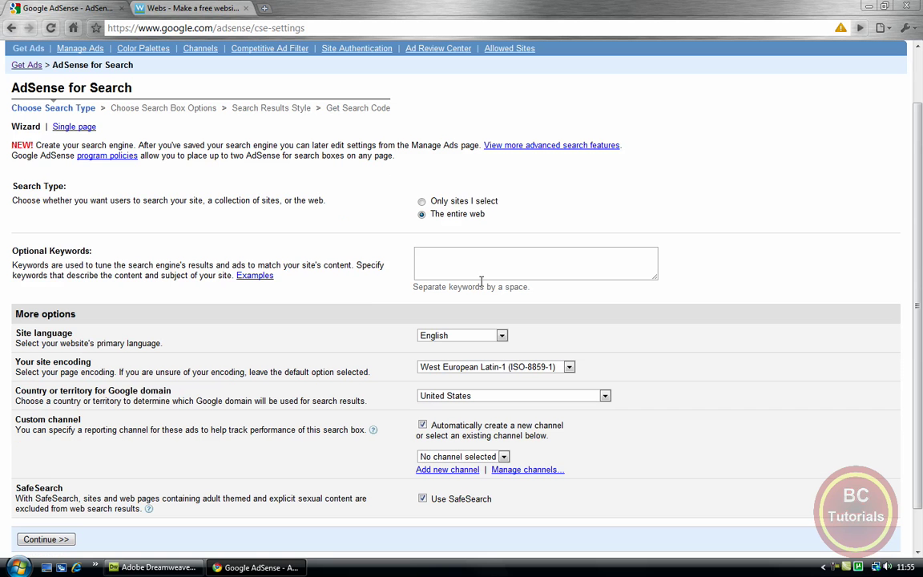
{"action": "left_click", "coordinate": [470, 258]}
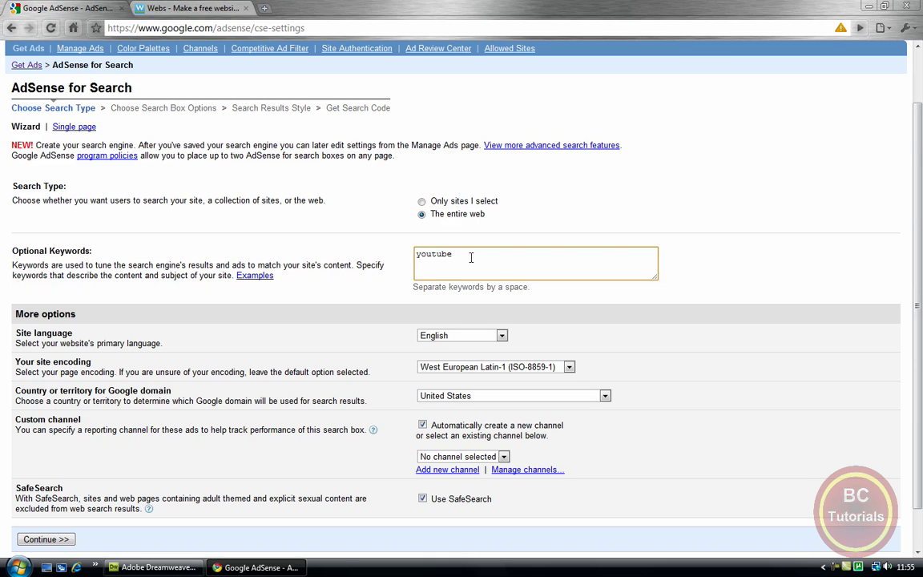
{"action": "type", "text": "youtube itech63"}
{"action": "type", "text": "scribe"}
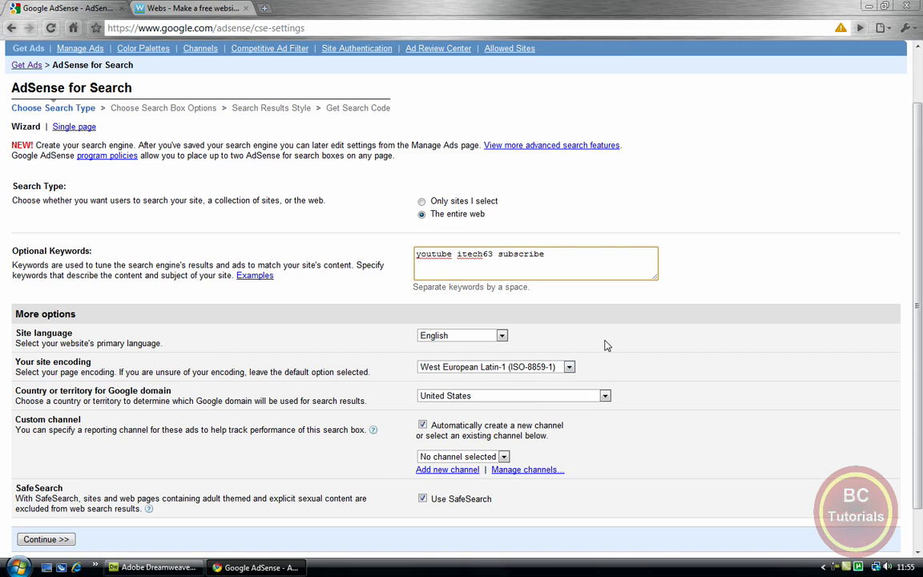
Step: Set the Google domain country to United Kingdom and the custom channel to Youtube Search, and proceed to the search box options
{"action": "left_click", "coordinate": [552, 396]}
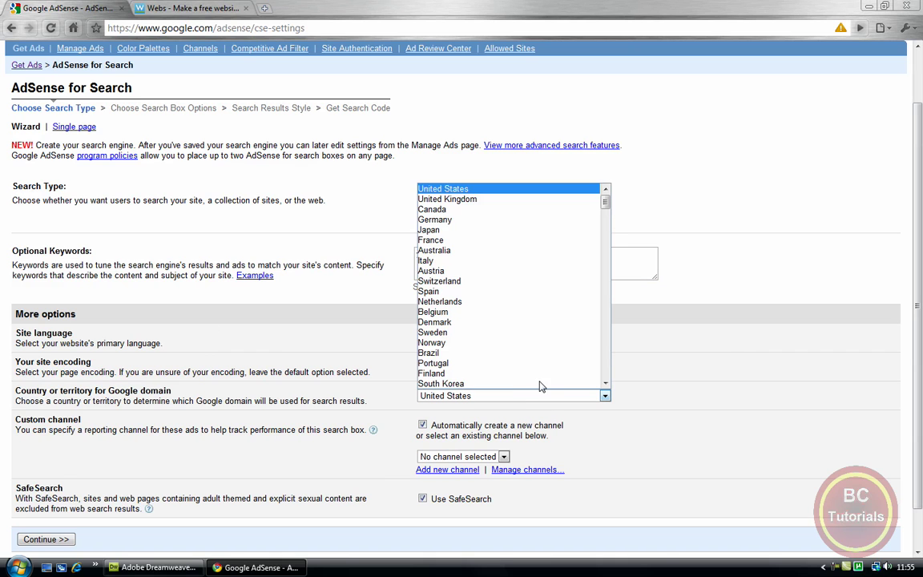
{"action": "left_click", "coordinate": [472, 205]}
{"action": "left_click", "coordinate": [489, 456]}
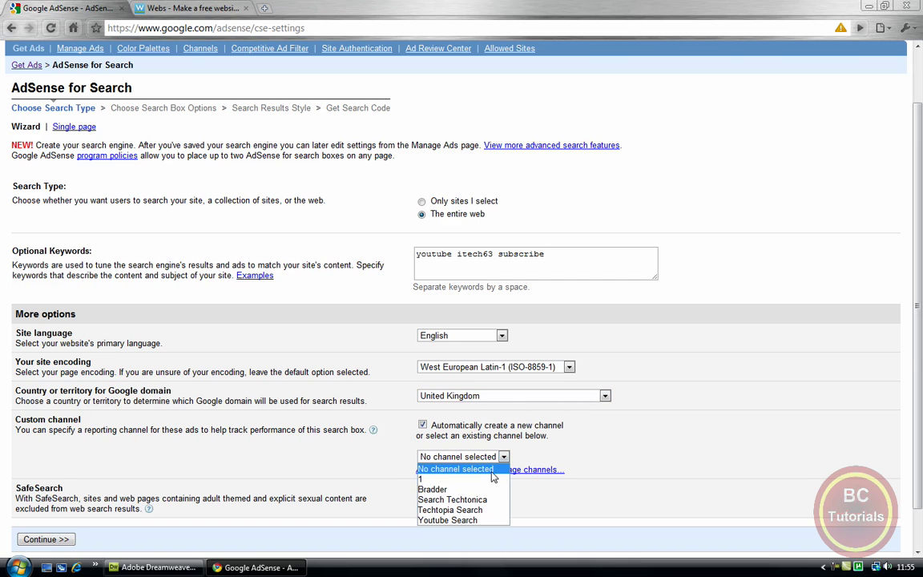
{"action": "left_click", "coordinate": [494, 520]}
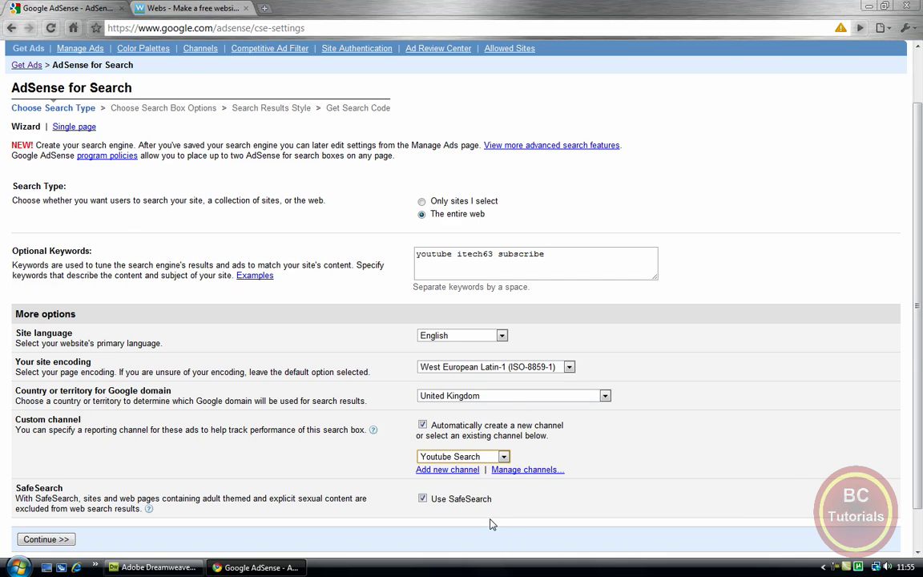
{"action": "scroll", "coordinate": [469, 451], "scroll_direction": "down", "scroll_amount": 1}
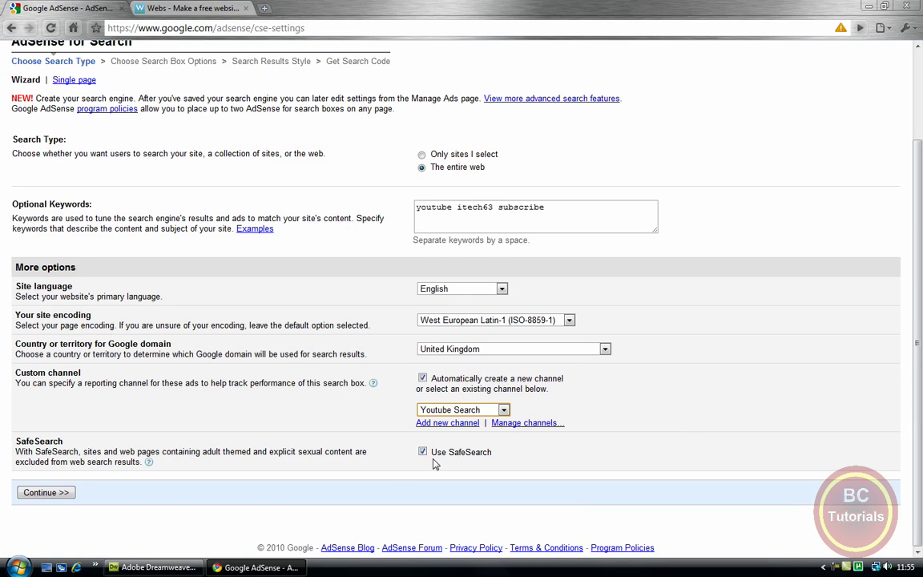
{"action": "left_click", "coordinate": [44, 492]}
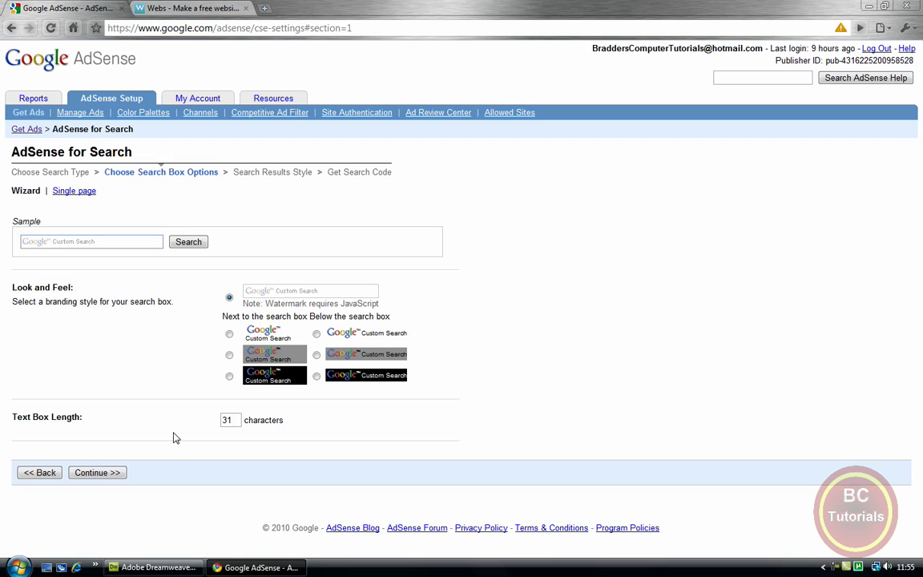
Step: Compare branding styles for the search box, choose the white Google Custom Search logo next to the box, and continue
{"action": "left_click", "coordinate": [317, 356]}
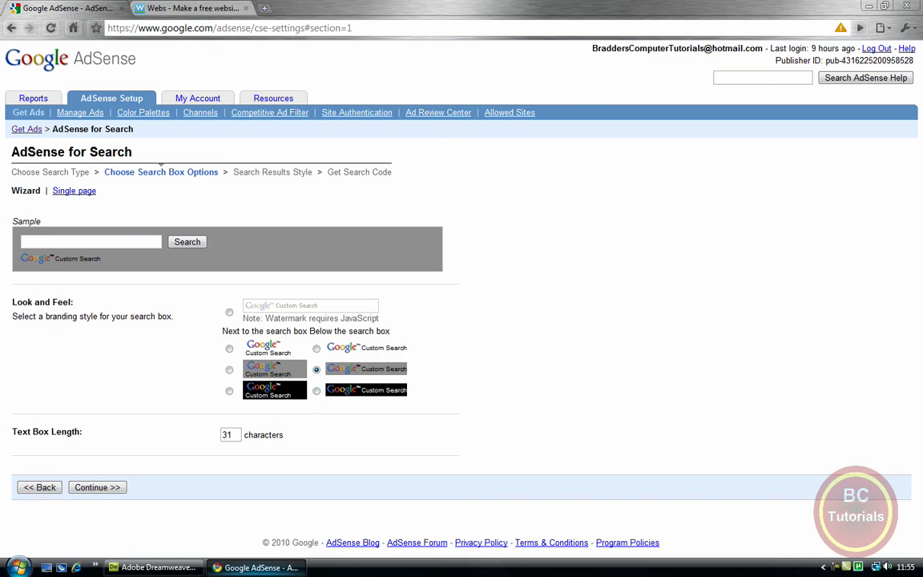
{"action": "left_click", "coordinate": [152, 569]}
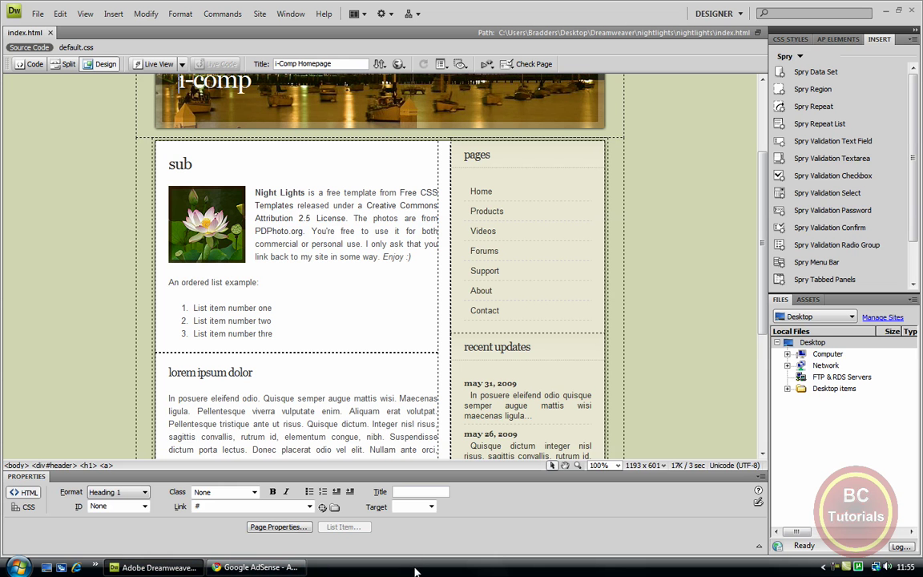
{"action": "left_click", "coordinate": [255, 567]}
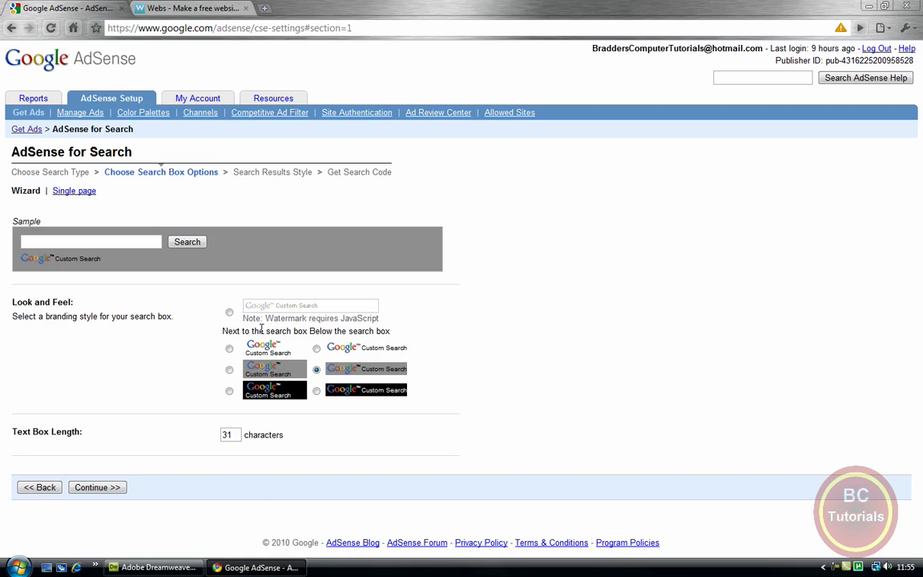
{"action": "left_click", "coordinate": [230, 350]}
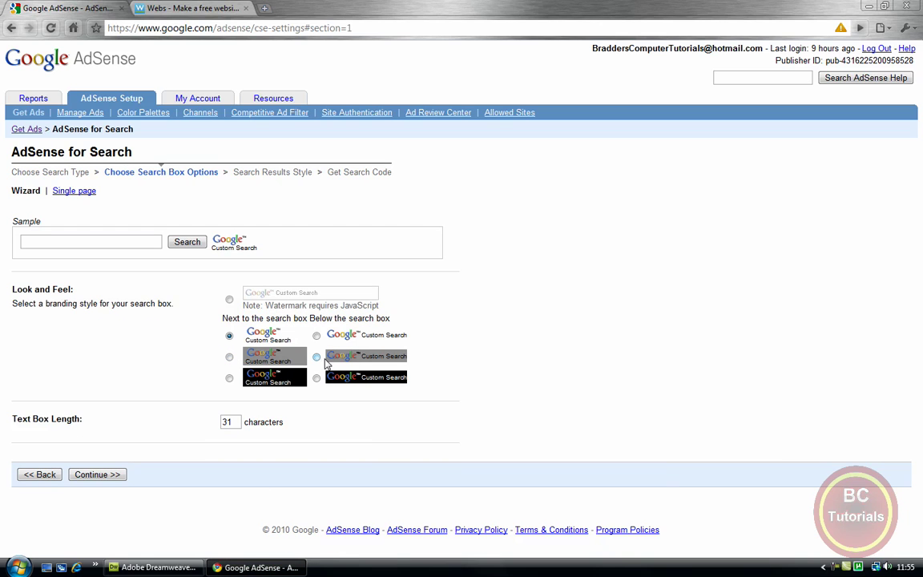
{"action": "left_click", "coordinate": [316, 338]}
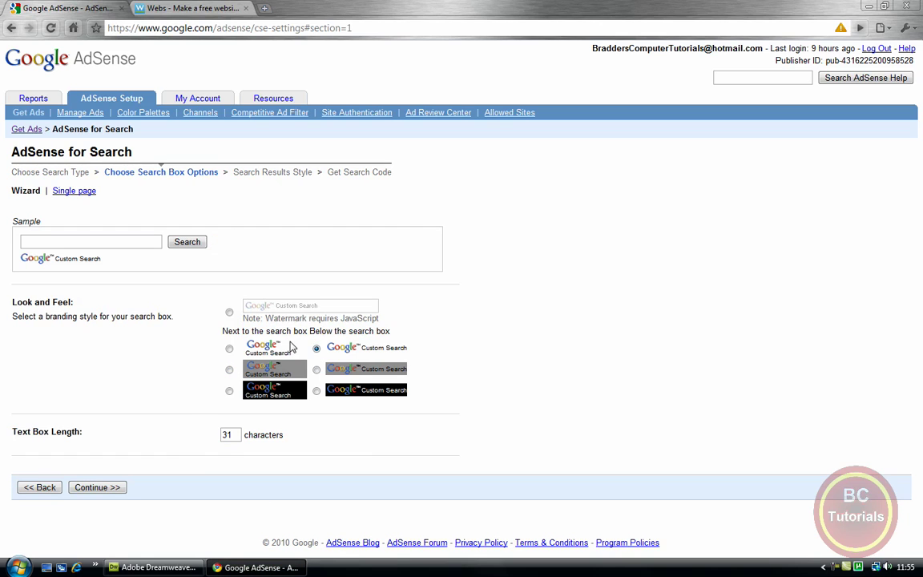
{"action": "left_click", "coordinate": [229, 351]}
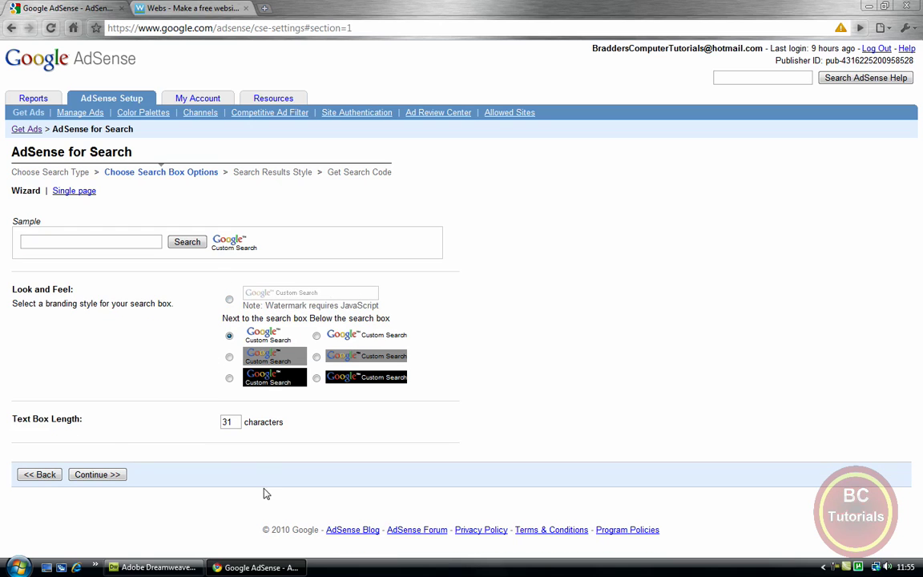
{"action": "left_click", "coordinate": [97, 474]}
{"action": "scroll", "coordinate": [372, 505], "scroll_direction": "down", "scroll_amount": 3}
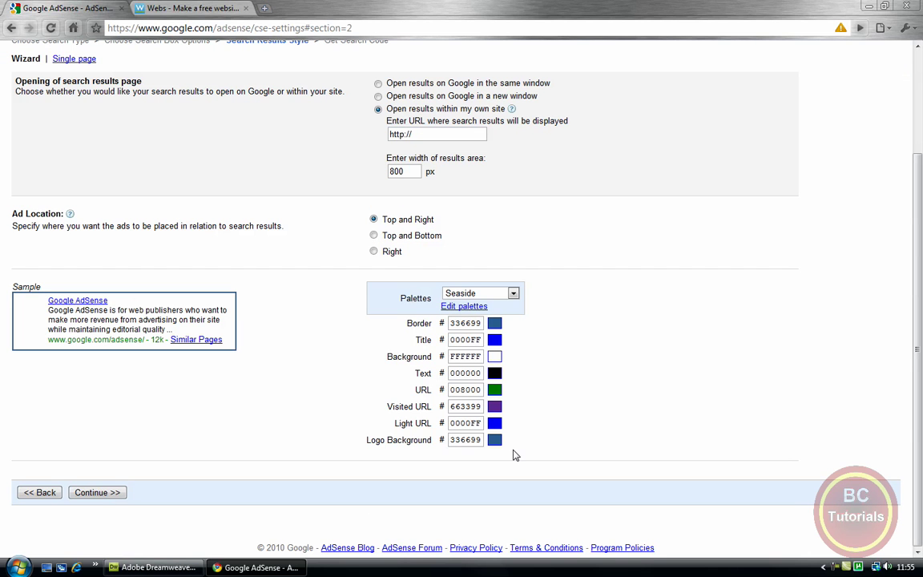
{"action": "left_click", "coordinate": [98, 493]}
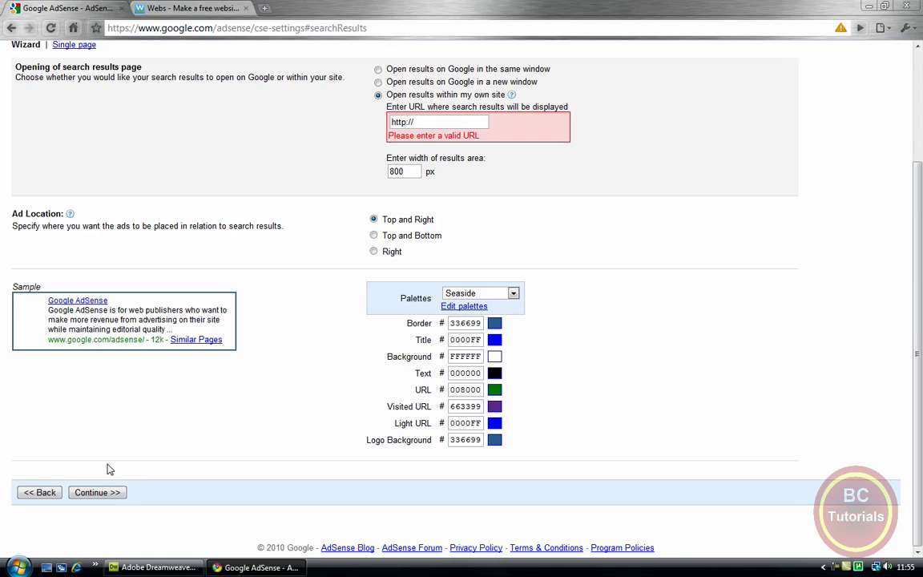
{"action": "left_click", "coordinate": [417, 121]}
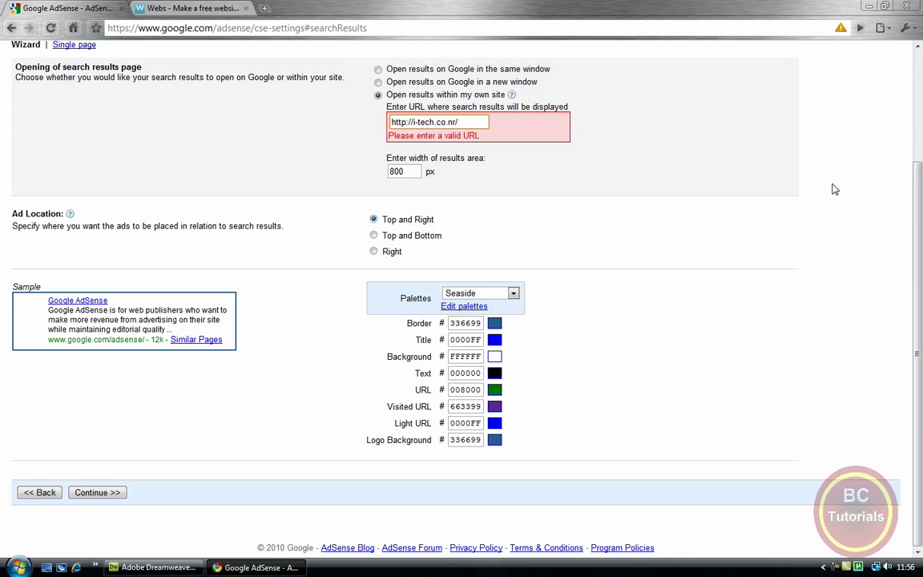
{"action": "left_click", "coordinate": [97, 492]}
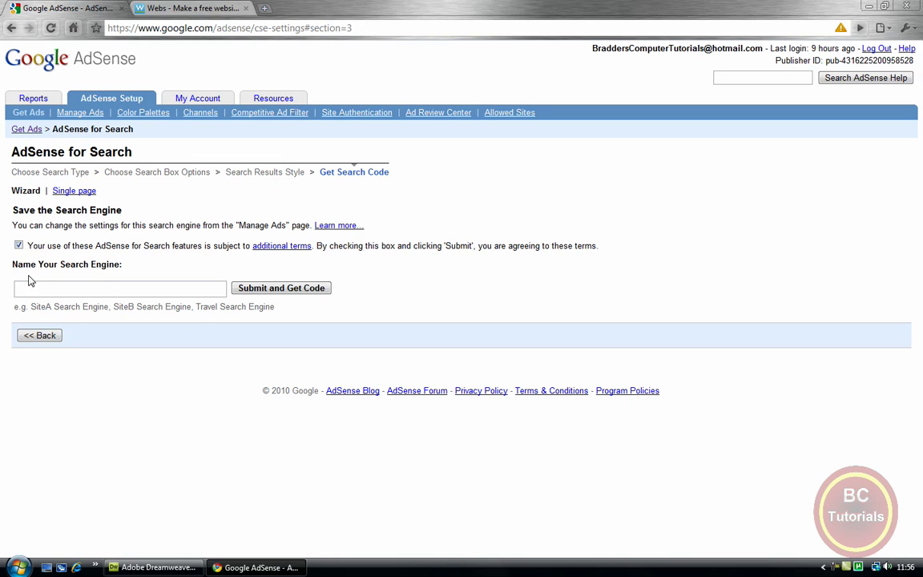
Step: Name the search engine "youtube" and submit it to generate its code
{"action": "left_click", "coordinate": [280, 289]}
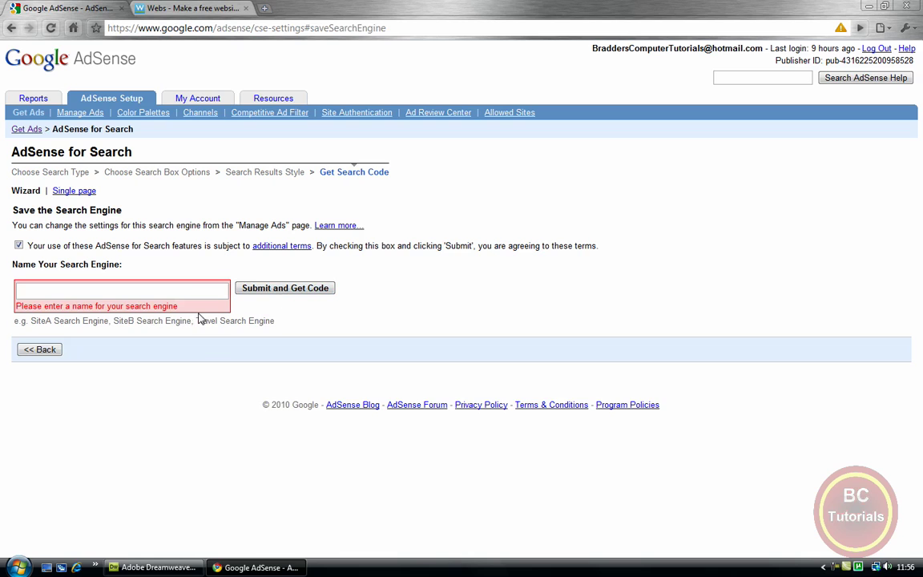
{"action": "left_click", "coordinate": [181, 286]}
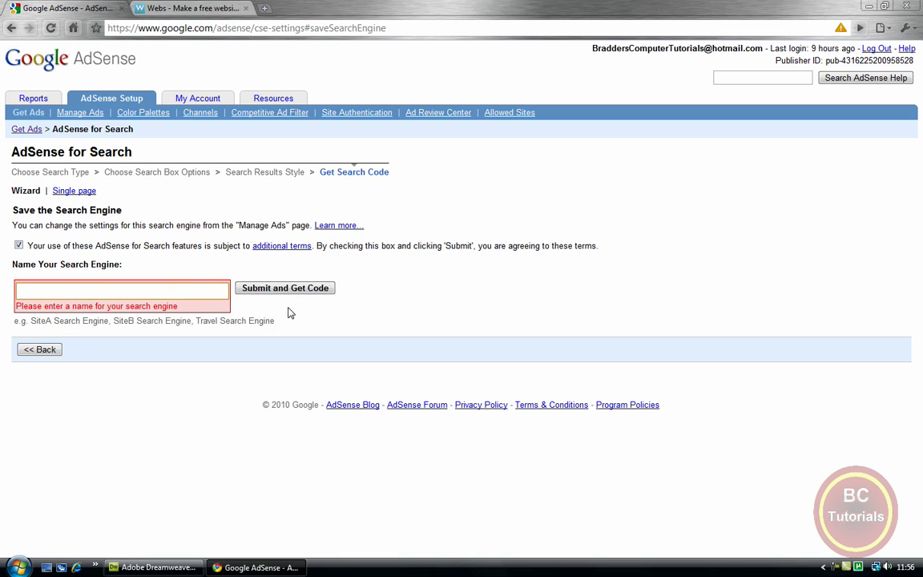
{"action": "type", "text": "yuo"}
{"action": "left_click", "coordinate": [284, 287]}
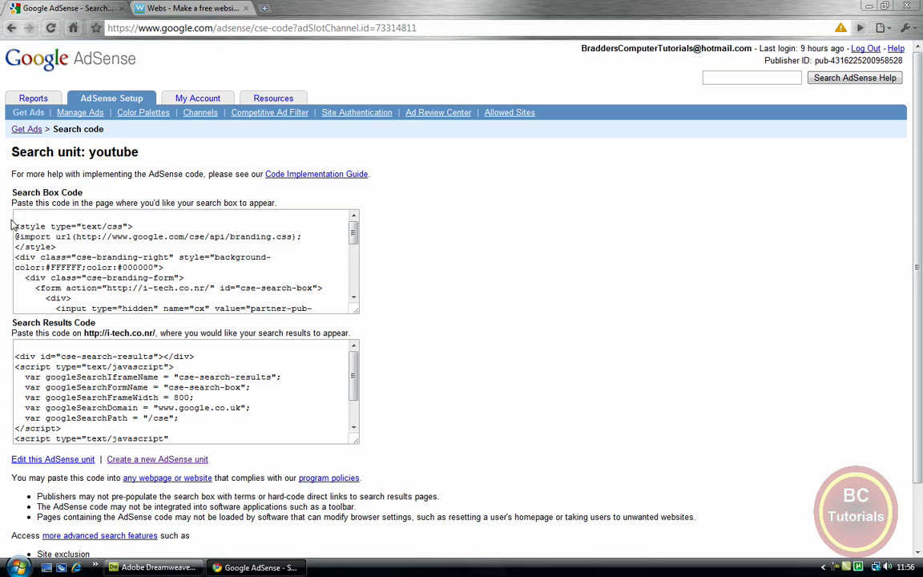
Step: Copy the entire Search Box Code of the youtube search unit
{"action": "left_click", "coordinate": [53, 225]}
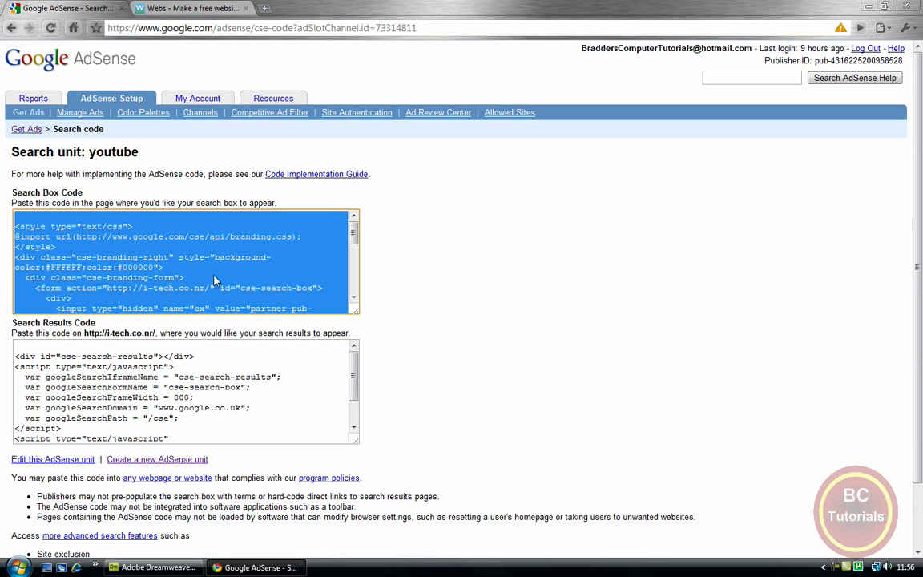
{"action": "right_click", "coordinate": [203, 251]}
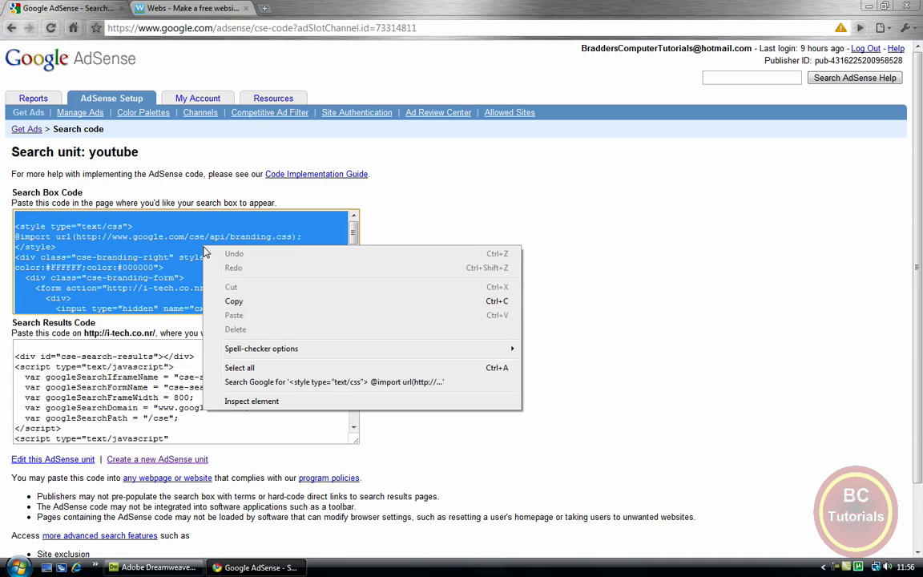
{"action": "left_click", "coordinate": [245, 303]}
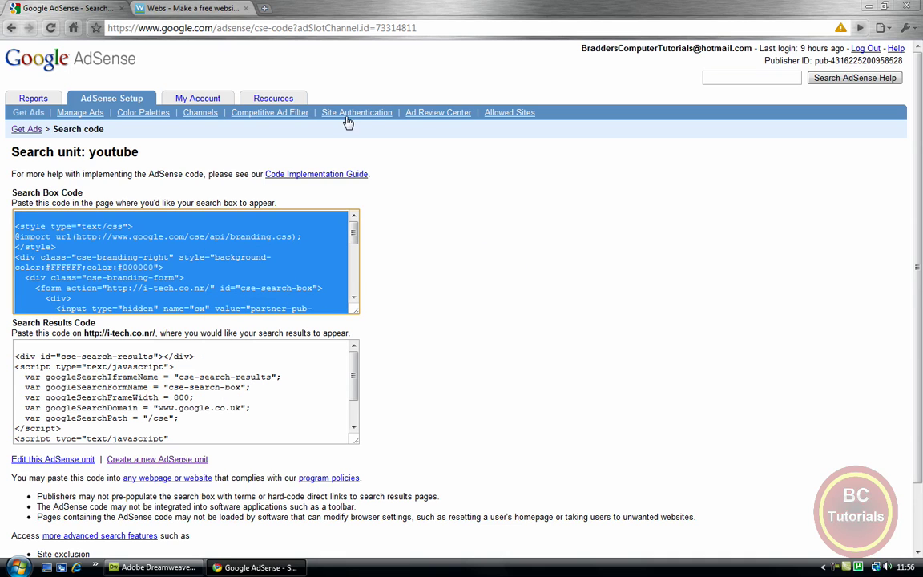
Step: In Dreamweaver, replace the "An ordered list example:" text with the copied search box code in the page source, and return to Design view
{"action": "left_click", "coordinate": [157, 568]}
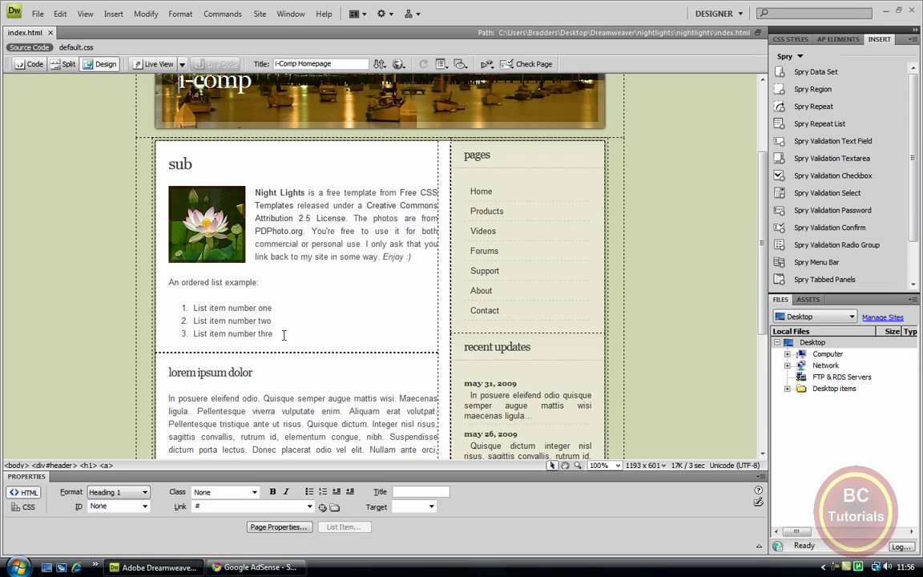
{"action": "left_click", "coordinate": [234, 276]}
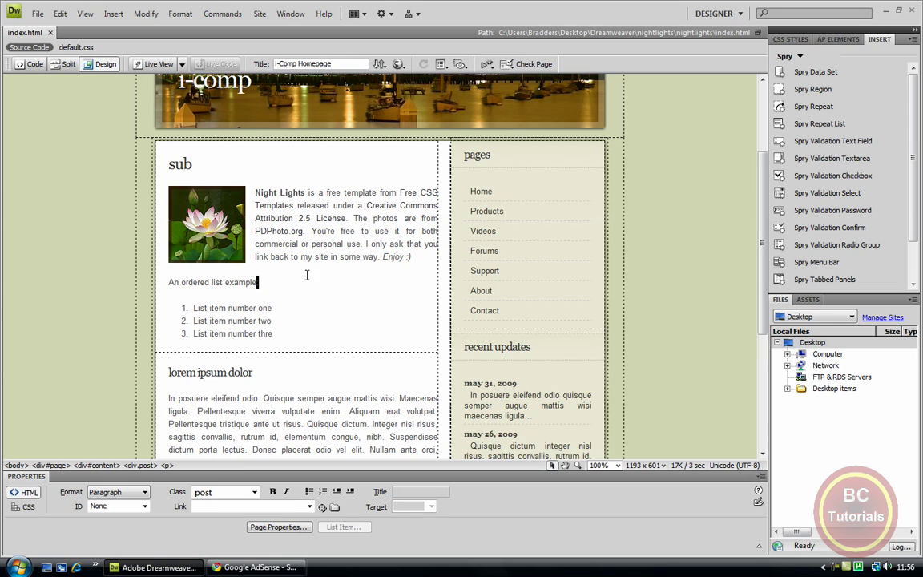
{"action": "key", "text": "BackSpace"}
{"action": "key", "text": "BackSpace"}
{"action": "key", "text": "BackSpace"}
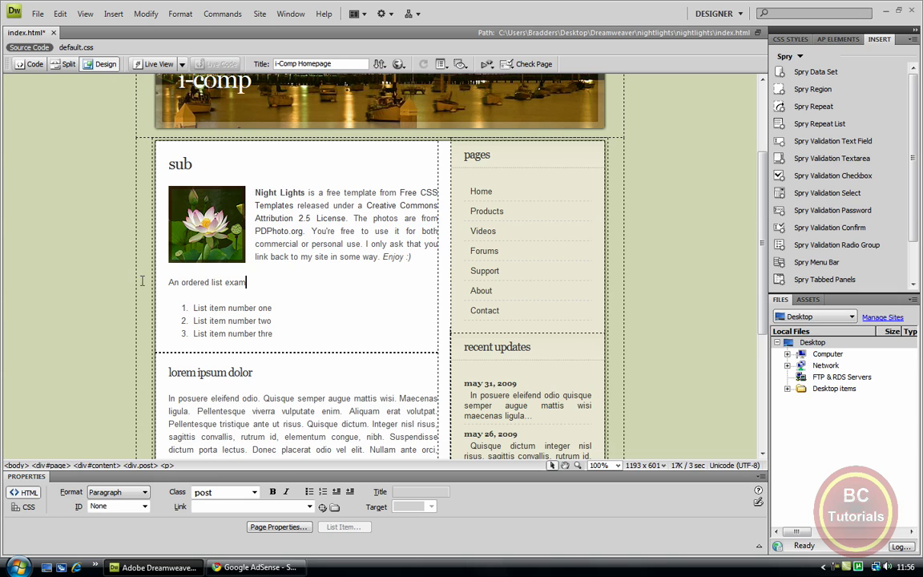
{"action": "key", "text": "shift+Home"}
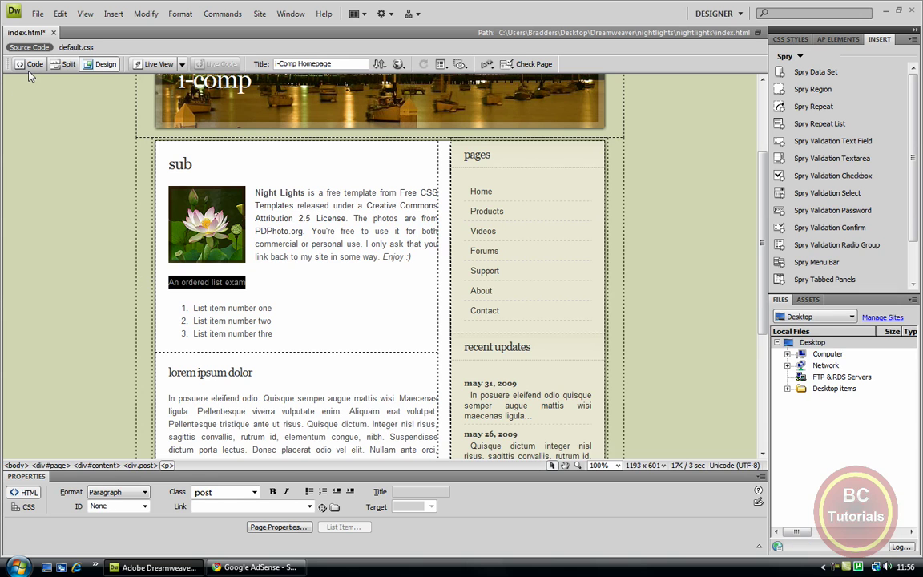
{"action": "left_click", "coordinate": [31, 64]}
{"action": "key", "text": "ctrl+v"}
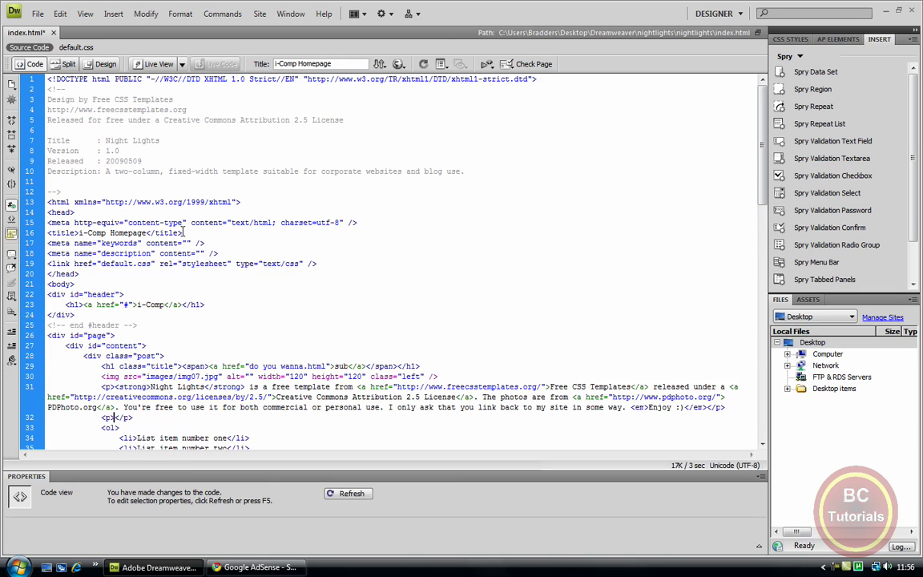
{"action": "left_click", "coordinate": [109, 66]}
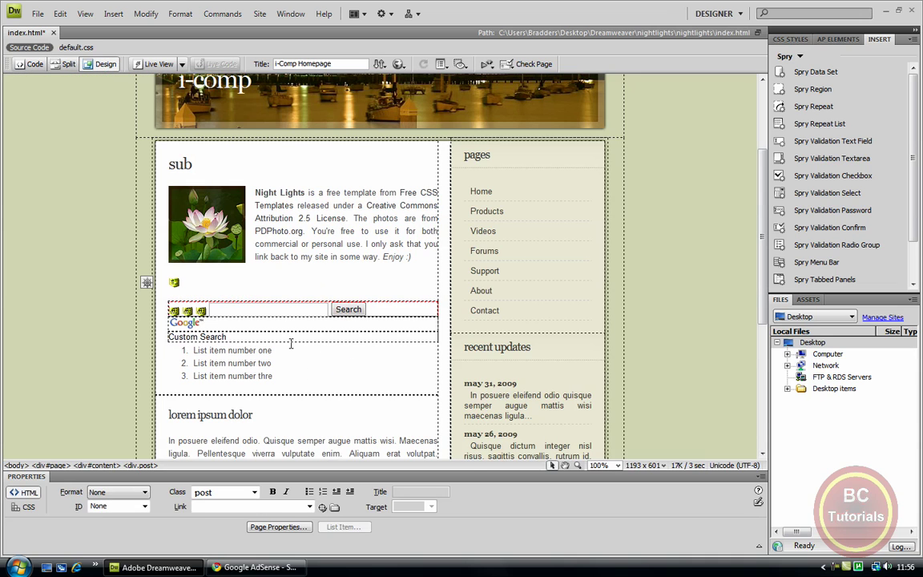
Step: Delete the three numbered list items below the Google search box on the index page
{"action": "left_click_drag", "start_coordinate": [272, 375], "coordinate": [176, 353]}
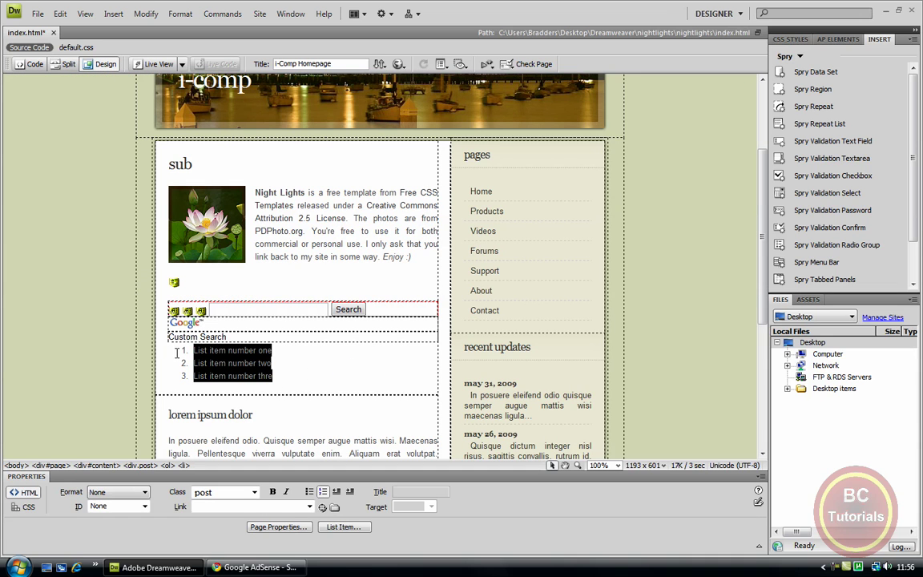
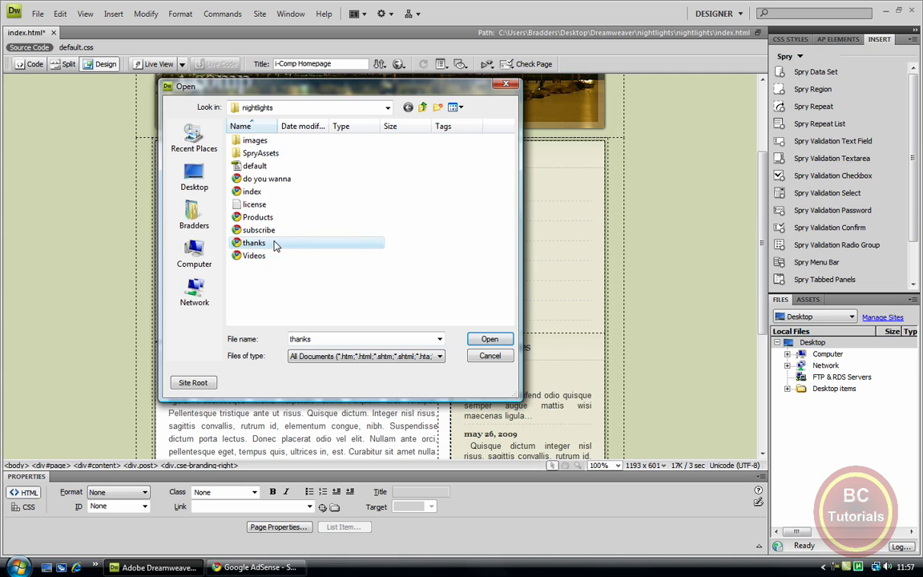
Step: Open thanks.html from the nightlights folder and add a blank paragraph in the block below the "thanks" heading
{"action": "double_click", "coordinate": [275, 244]}
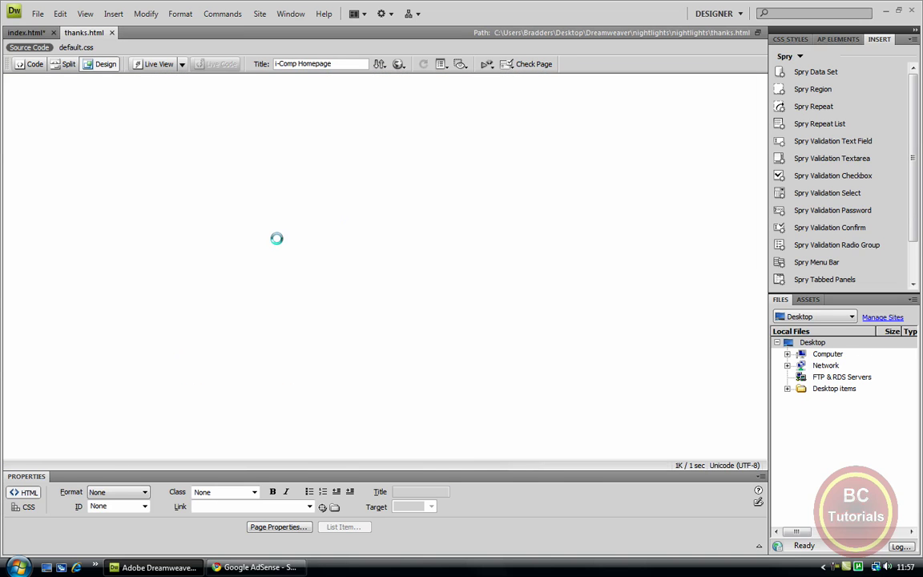
{"action": "scroll", "coordinate": [248, 256], "scroll_direction": "down", "scroll_amount": 2}
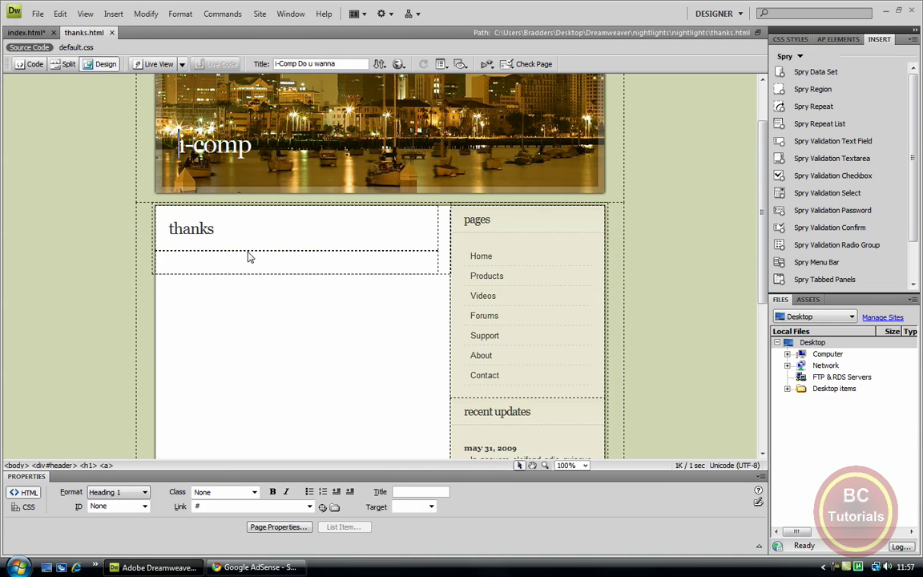
{"action": "left_click", "coordinate": [231, 258]}
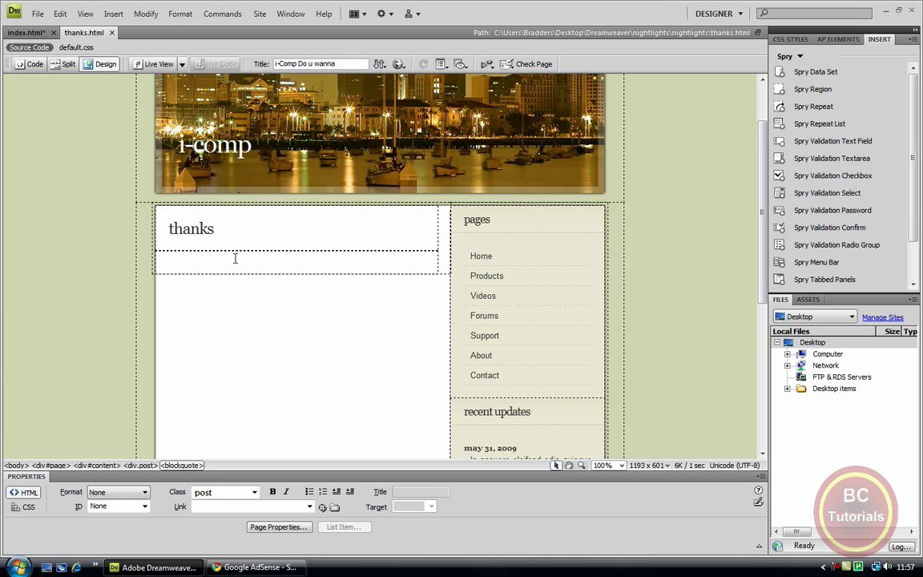
{"action": "key", "text": "Return"}
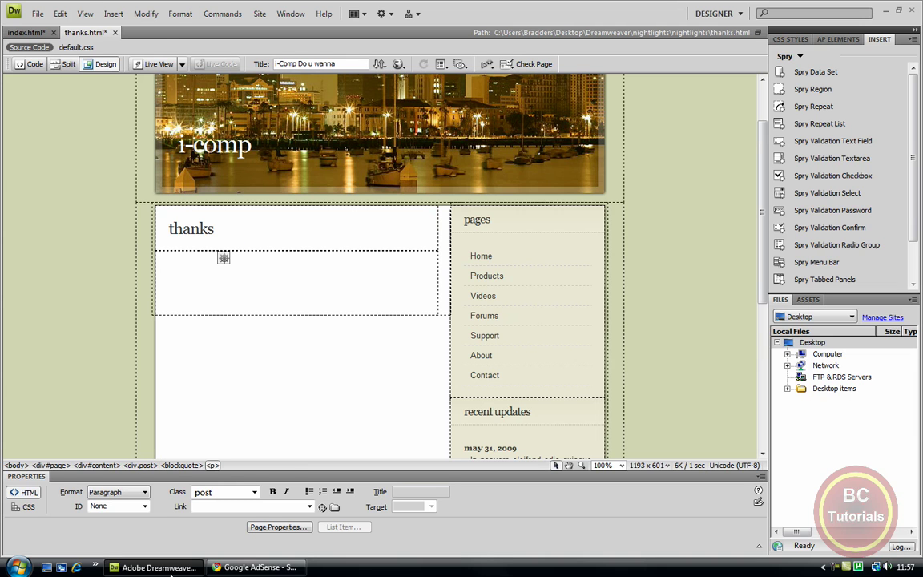
Step: In the browser's AdSense page, copy the entire Search Results Code of the youtube search unit
{"action": "key", "text": "alt+Tab"}
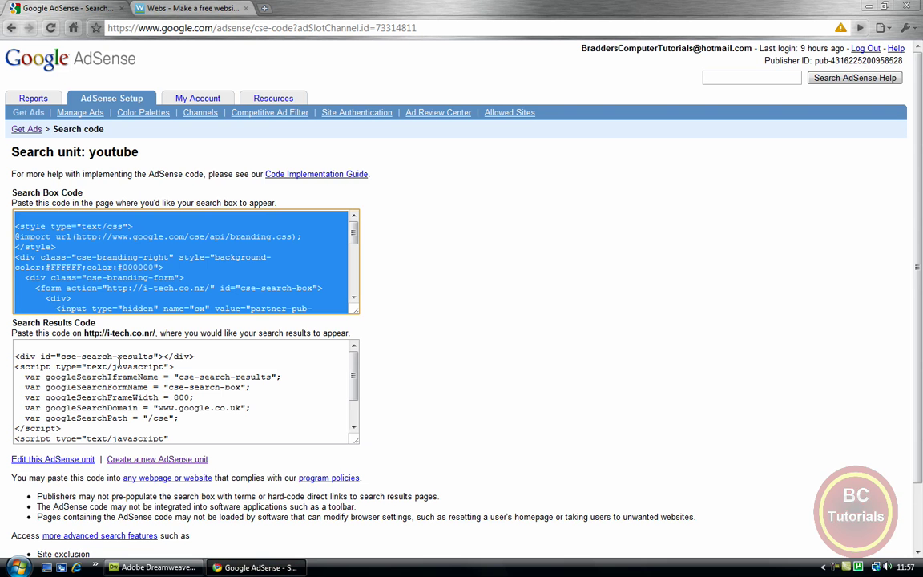
{"action": "left_click", "coordinate": [196, 374]}
{"action": "right_click", "coordinate": [190, 389]}
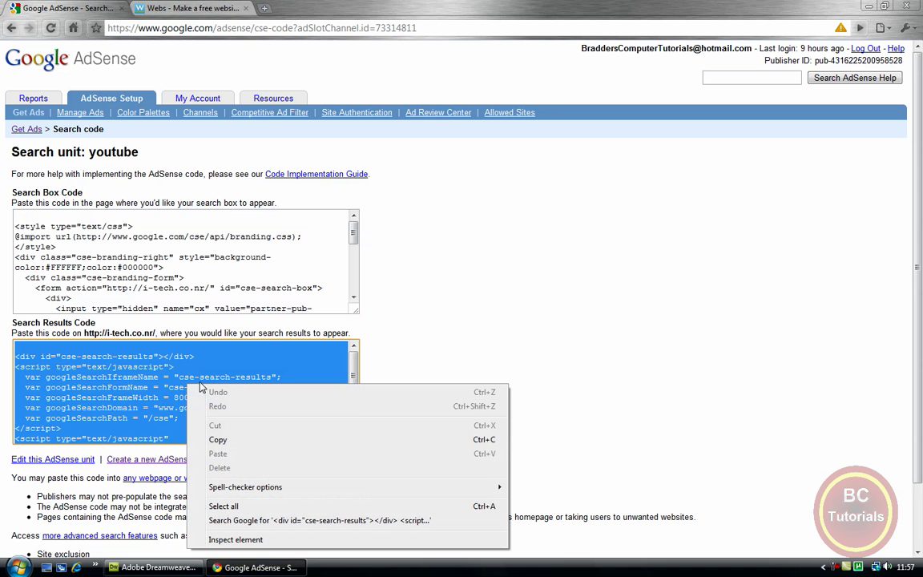
{"action": "left_click", "coordinate": [238, 437]}
Step: In Dreamweaver, paste the search results code into the new paragraph in the source of thanks.html, and return to Design view
{"action": "key", "text": "alt+Tab"}
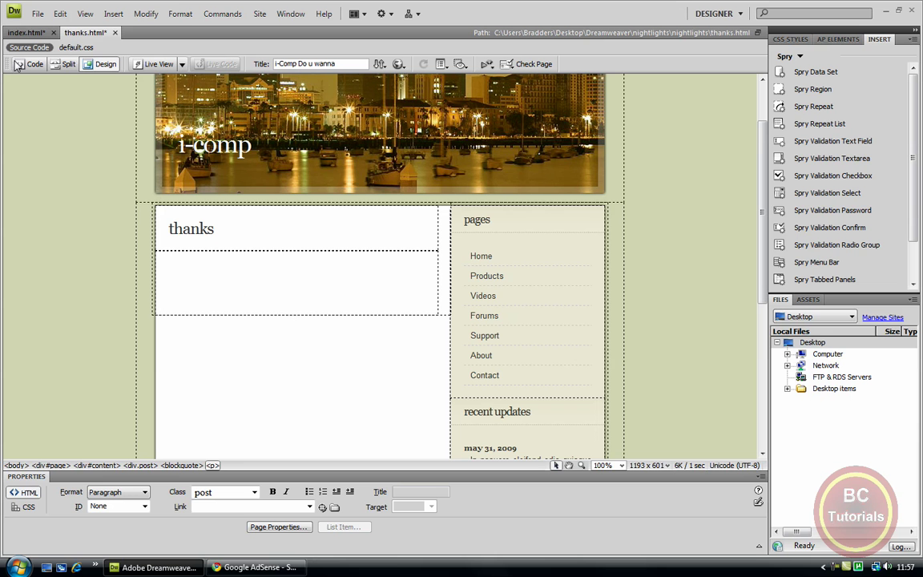
{"action": "left_click", "coordinate": [33, 64]}
{"action": "key", "text": "ctrl+v"}
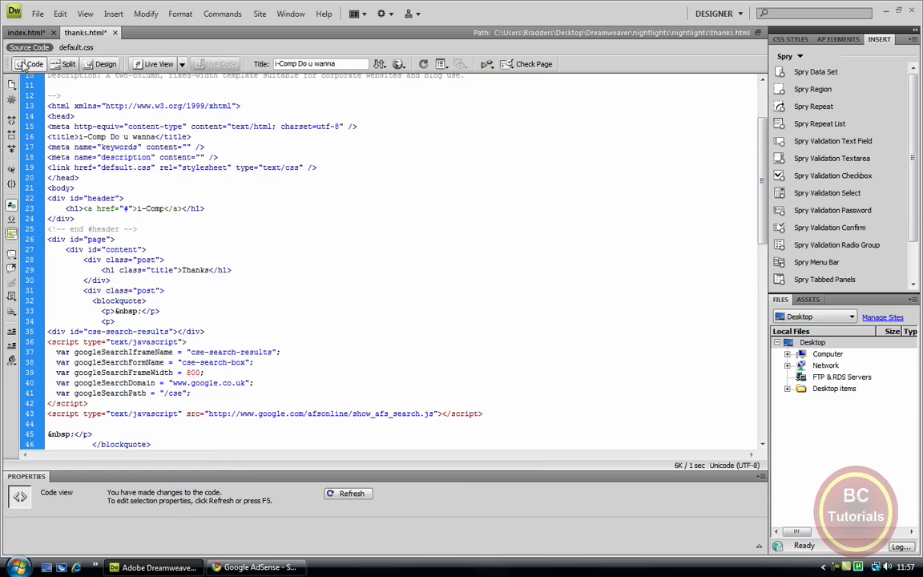
{"action": "left_click", "coordinate": [105, 64]}
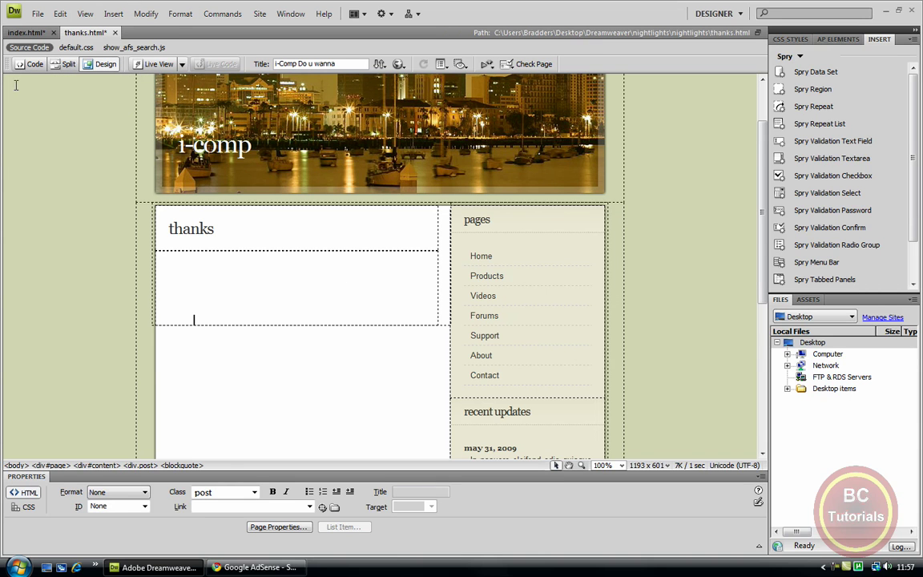
Step: Return to index.html, save its changes and preview the page in the browser
{"action": "left_click", "coordinate": [25, 33]}
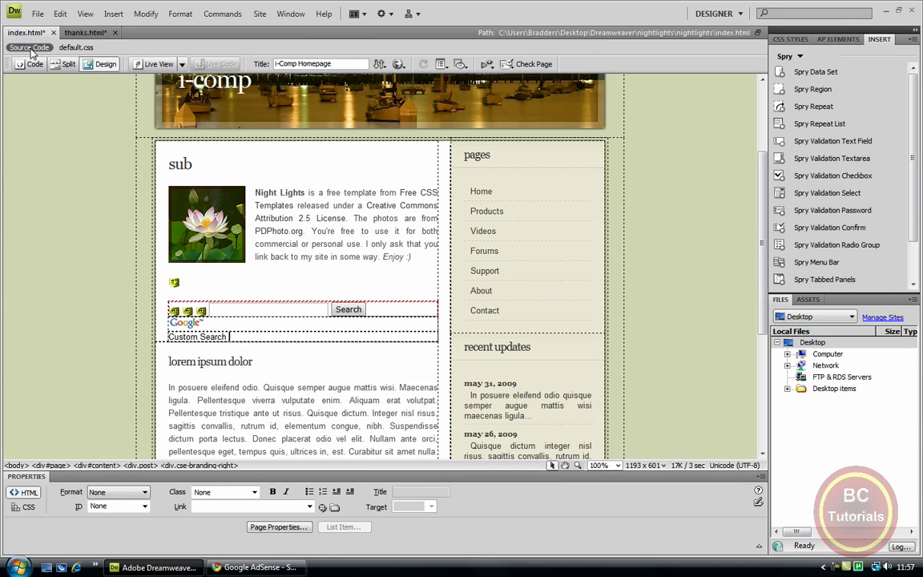
{"action": "key", "text": "ctrl+w"}
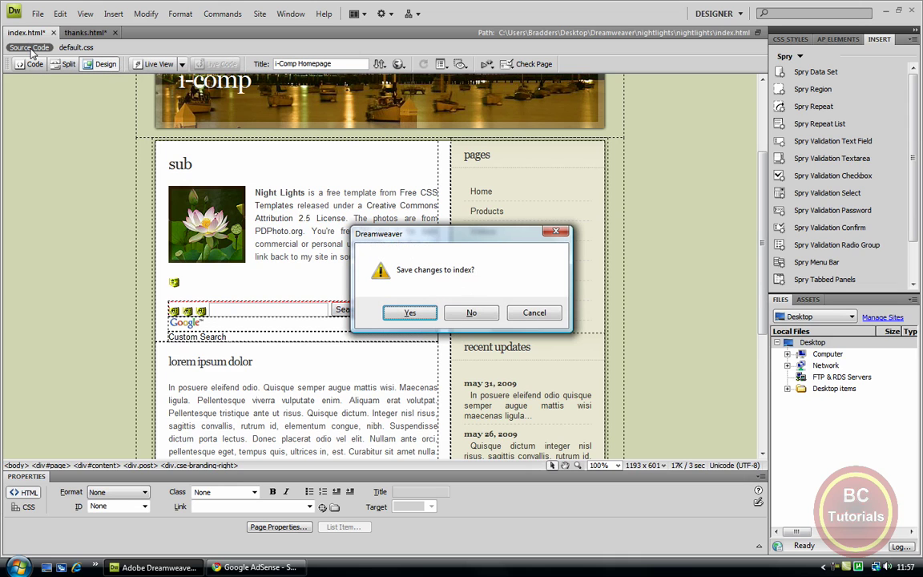
{"action": "key", "text": "Return"}
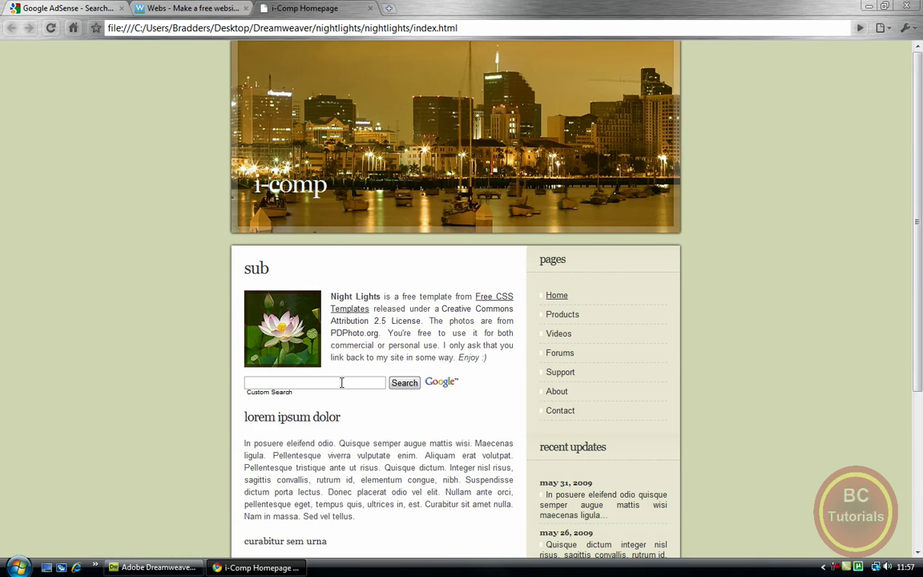
Step: Test the embedded Google search box on the previewed homepage by searching for "youtube"
{"action": "left_click", "coordinate": [345, 382]}
{"action": "left_click", "coordinate": [353, 380]}
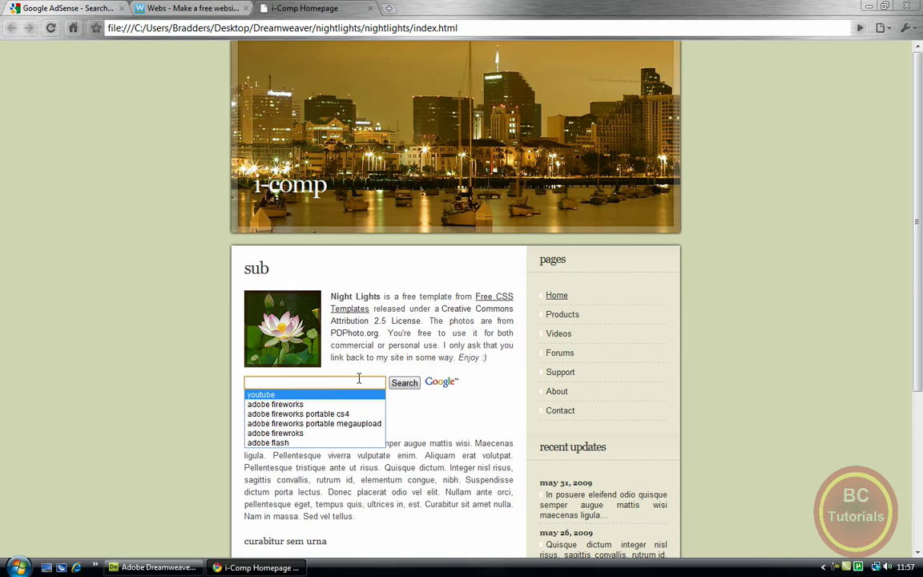
{"action": "type", "text": "su"}
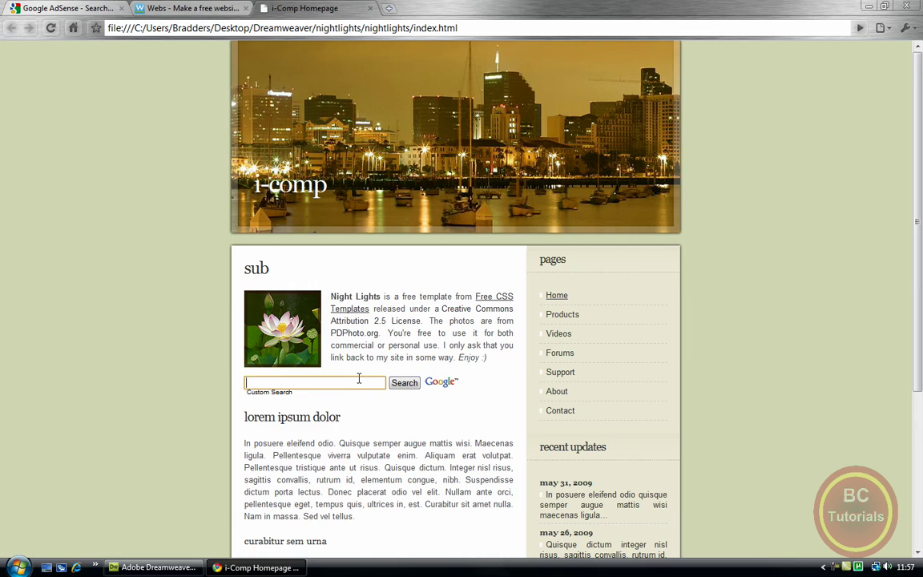
{"action": "type", "text": "youtube"}
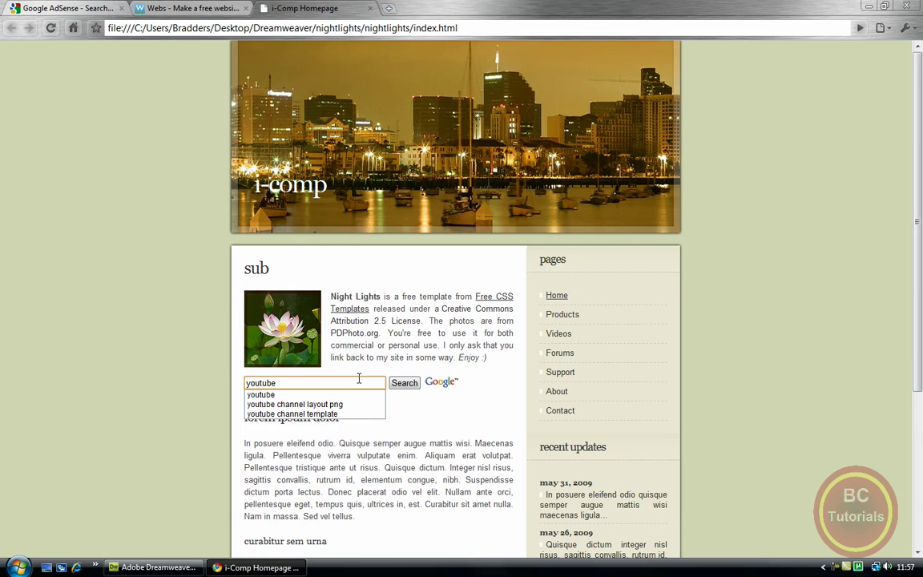
{"action": "left_click", "coordinate": [409, 383]}
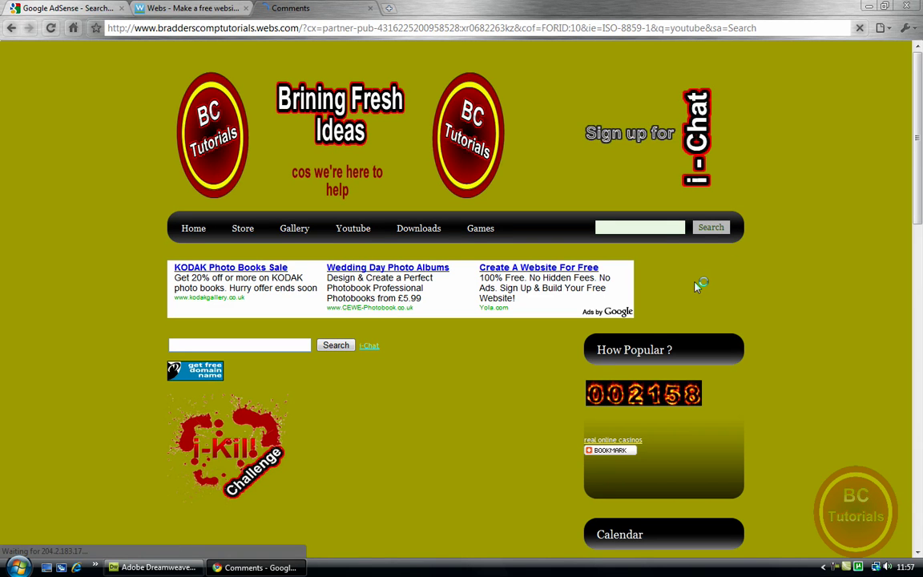
Step: Look over the page that the test search opened, and close its browser tab
{"action": "scroll", "coordinate": [693, 281], "scroll_direction": "down", "scroll_amount": 3}
{"action": "scroll", "coordinate": [692, 277], "scroll_direction": "down", "scroll_amount": 5}
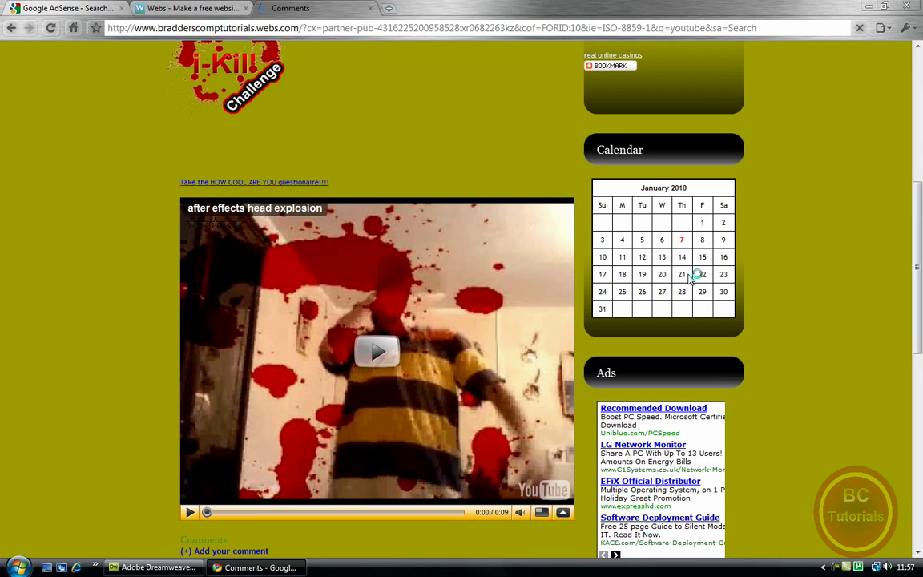
{"action": "scroll", "coordinate": [692, 277], "scroll_direction": "up", "scroll_amount": 5}
{"action": "left_click", "coordinate": [370, 8]}
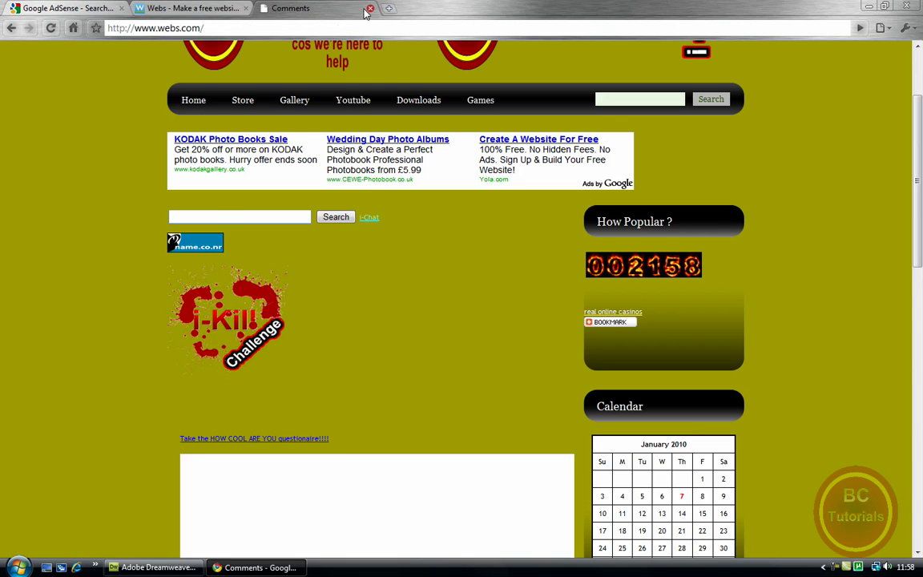
Step: Return to AdSense in the browser, view the list of saved ad units, and go to the Get Ads page
{"action": "left_click", "coordinate": [56, 9]}
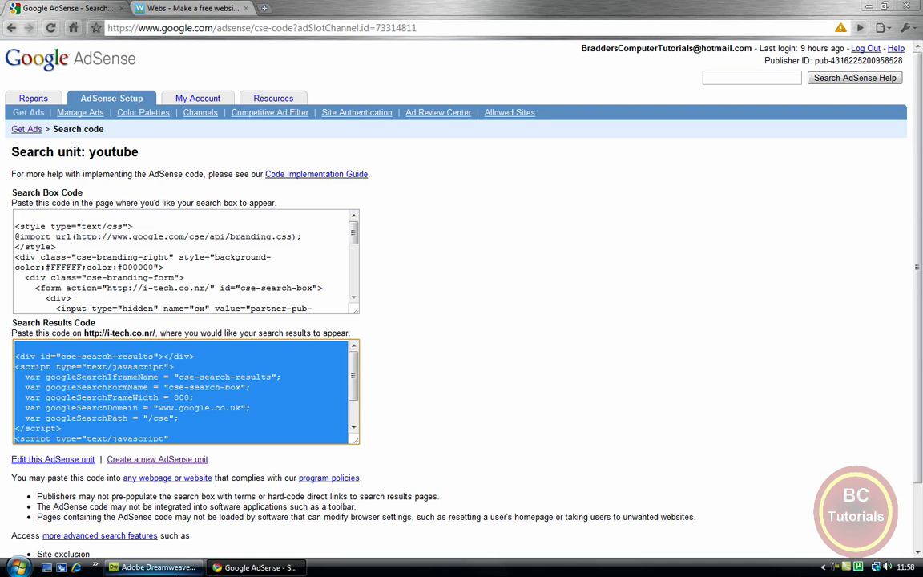
{"action": "left_click", "coordinate": [157, 567]}
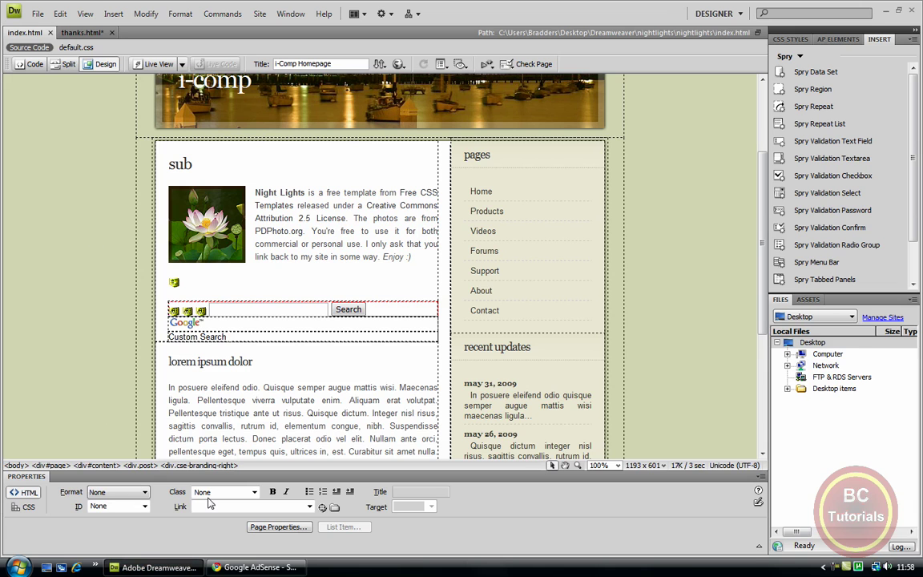
{"action": "key", "text": "alt+Tab"}
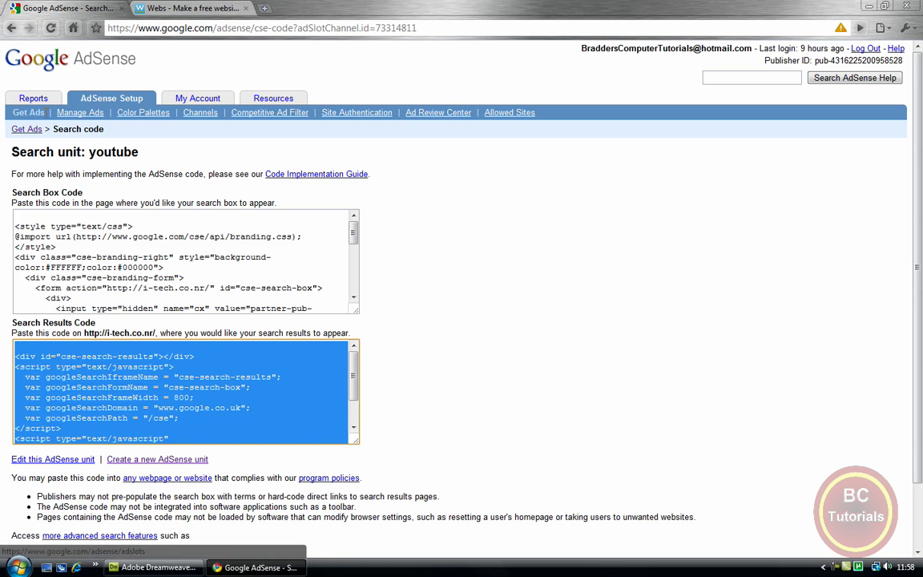
{"action": "left_click", "coordinate": [70, 113]}
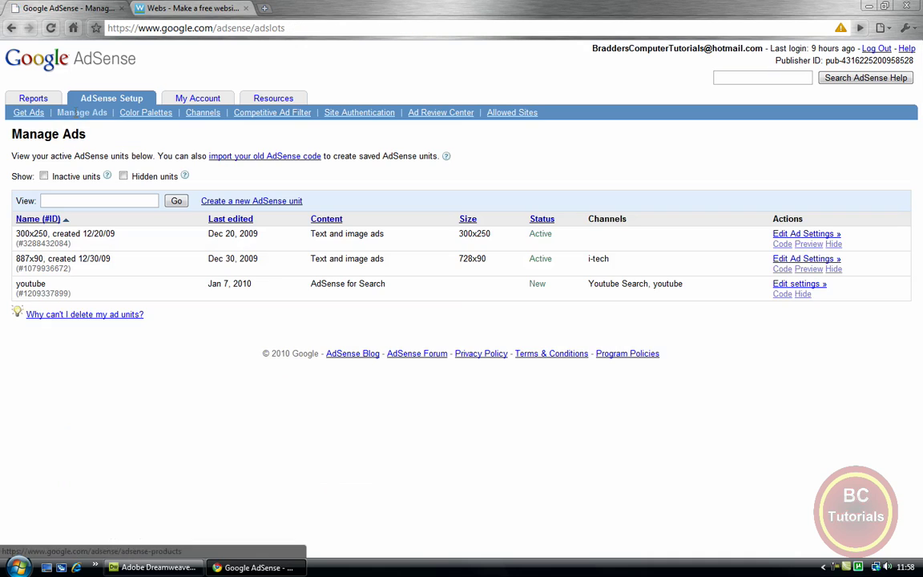
{"action": "left_click", "coordinate": [32, 113]}
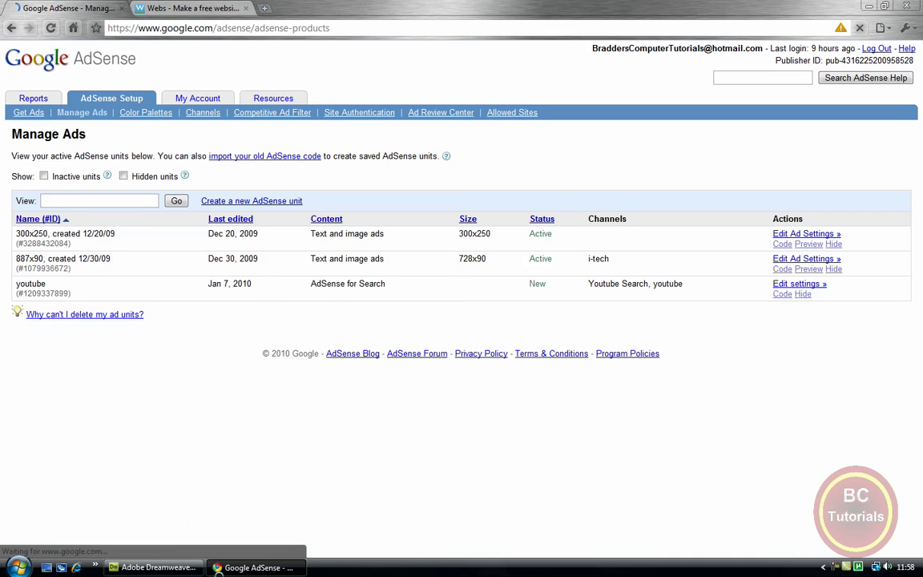